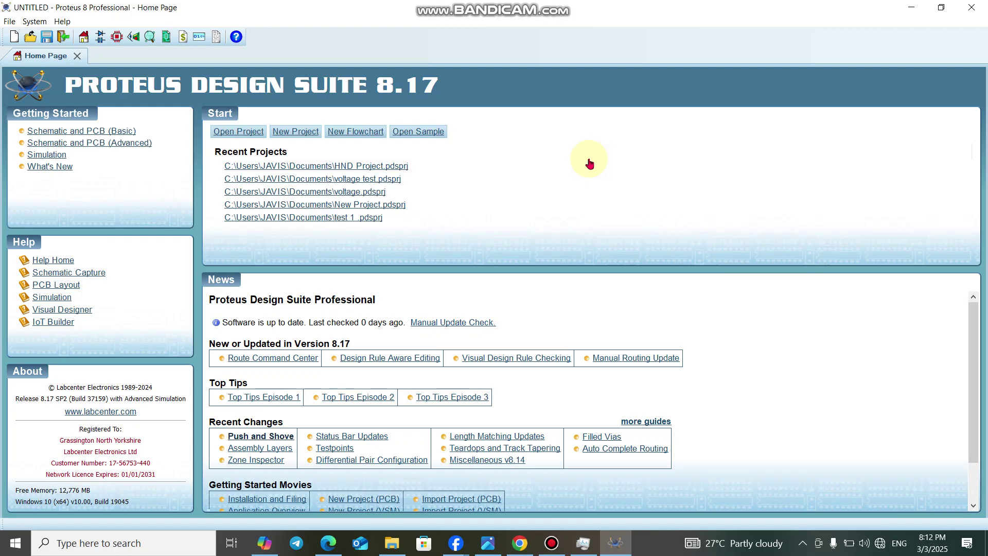
- Create a new project named test 5 with the DEFAULT schematic template, no PCB layout and no firmware
left_click(305, 135)
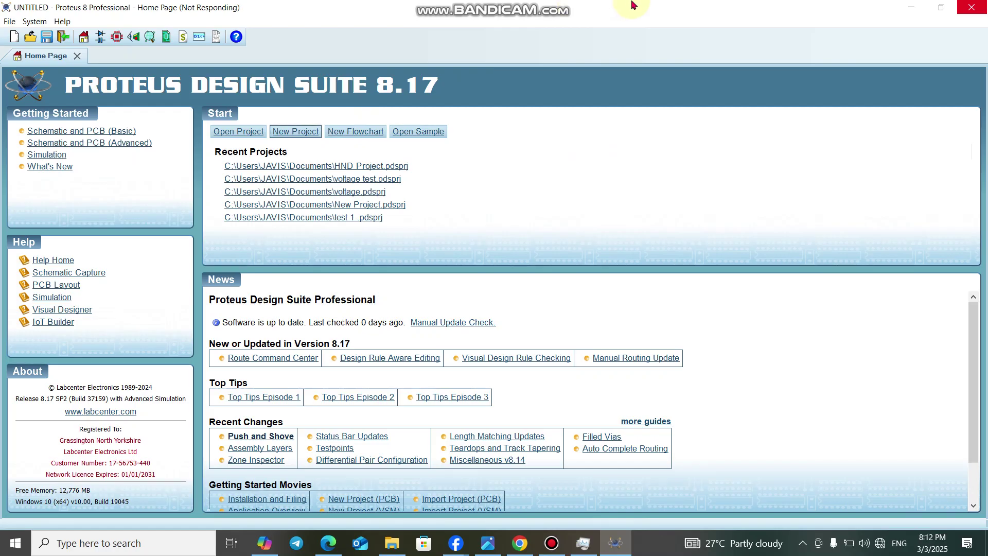
mouse_move(494, 4)
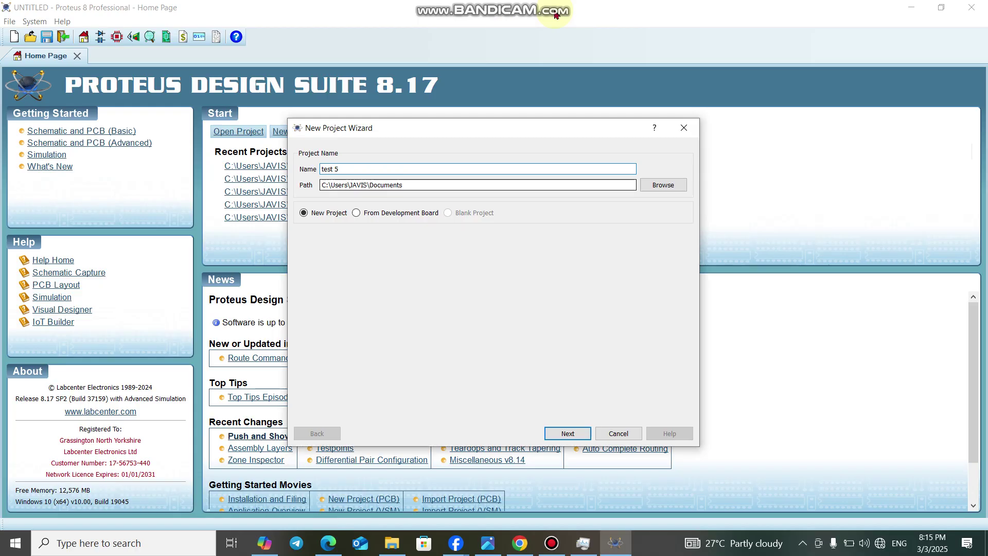
left_click(553, 437)
left_click(554, 437)
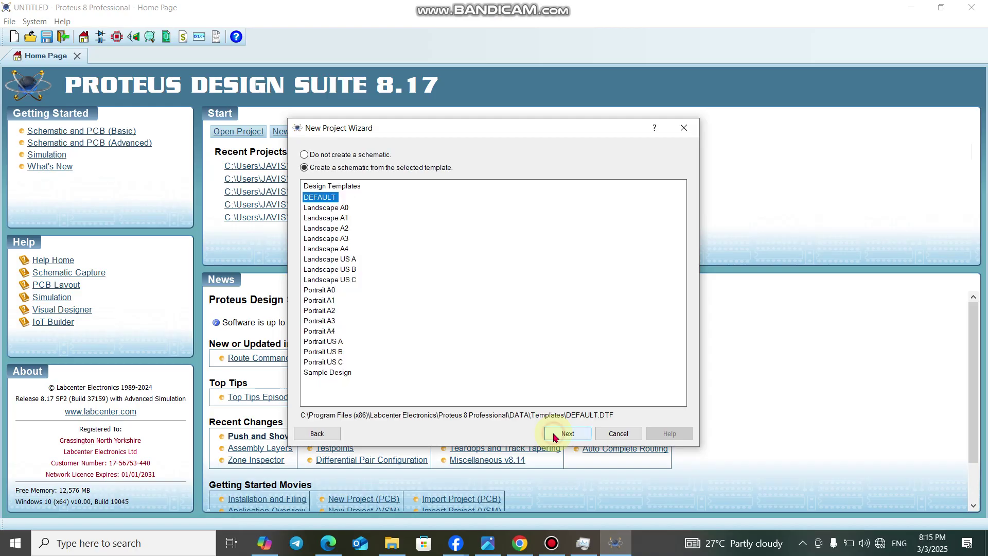
left_click(553, 437)
left_click(554, 436)
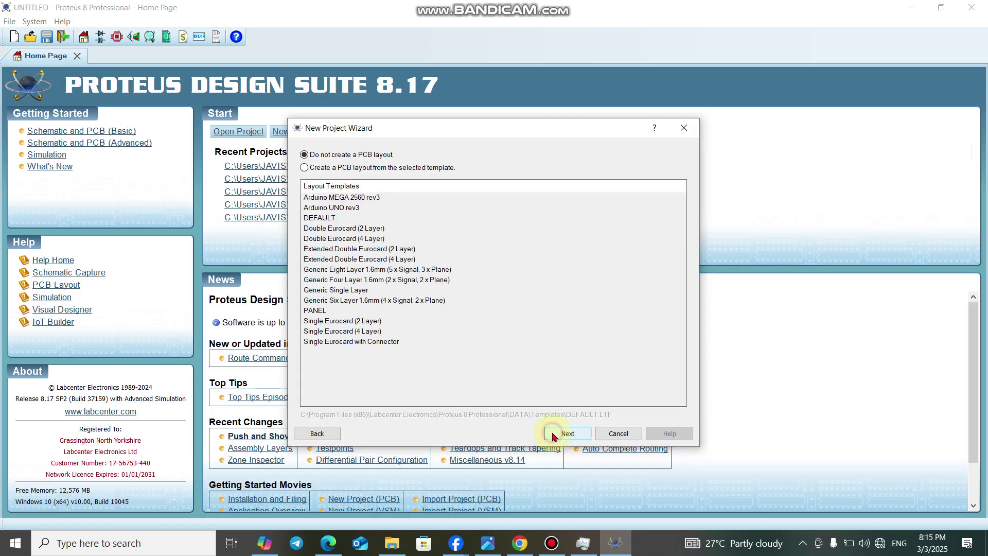
left_click(553, 436)
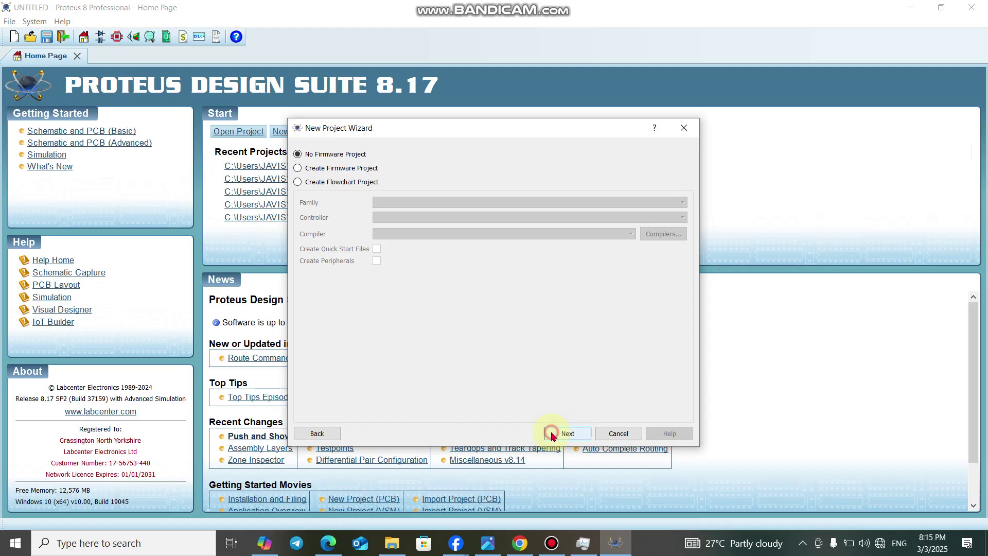
left_click(553, 437)
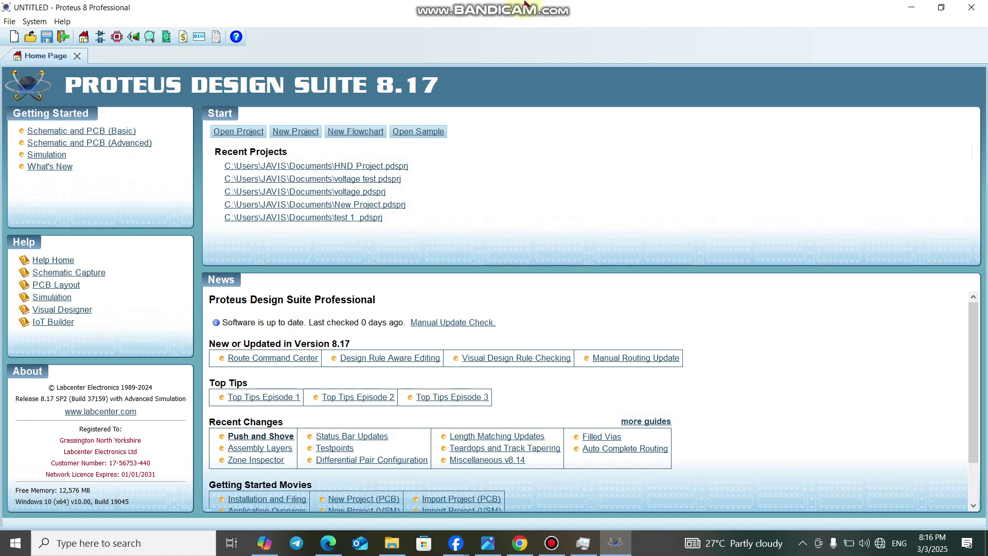
mouse_move(548, 7)
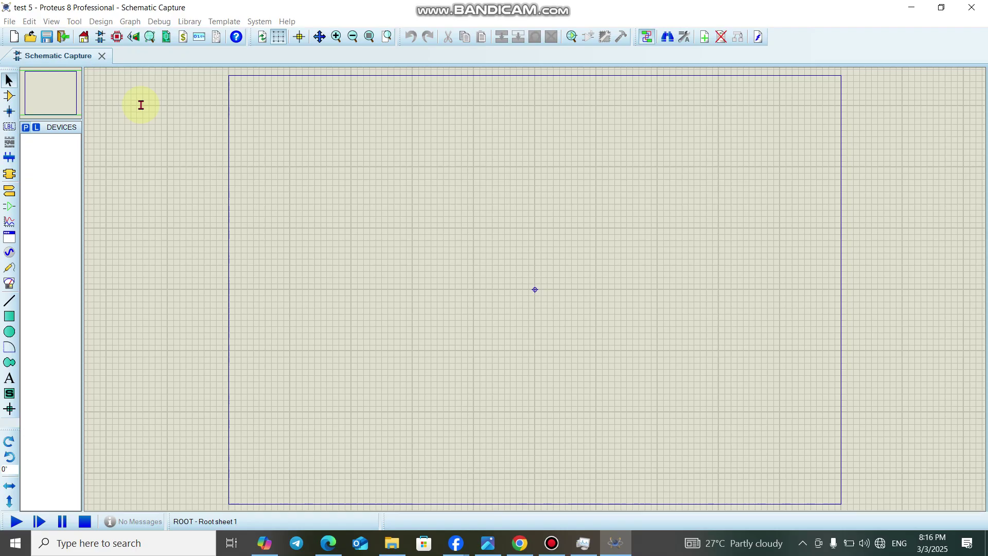
- Search the device library for diode and add the 10A01 diode to the device list
type("diode")
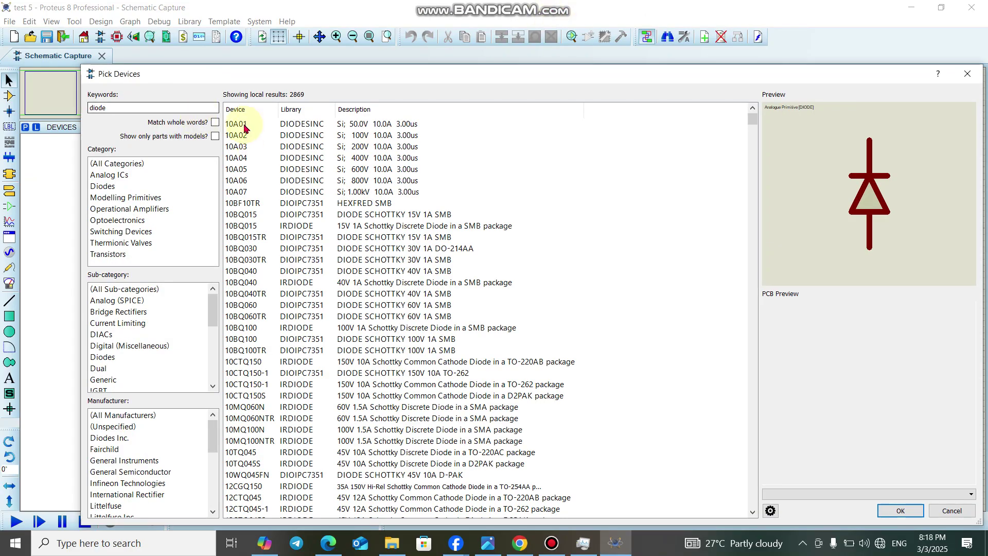
mouse_move(244, 128)
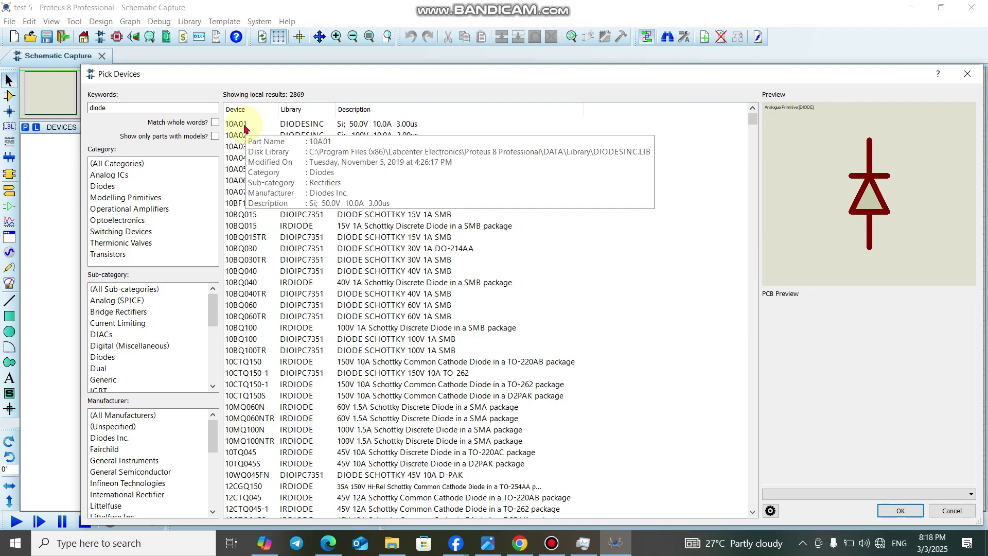
double_click(244, 127)
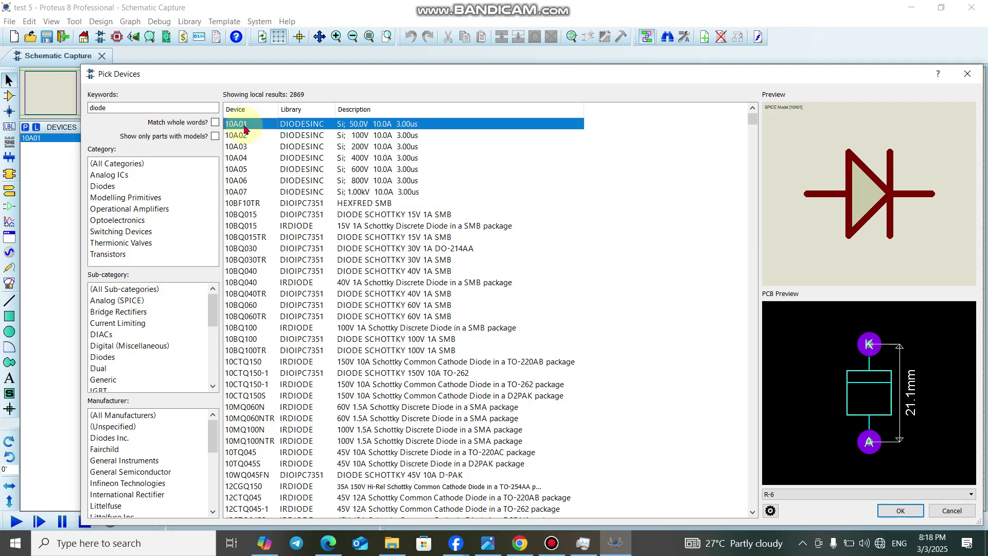
- Search the device library for vsine and select the VSINE sine wave AC voltage source
left_click(110, 108)
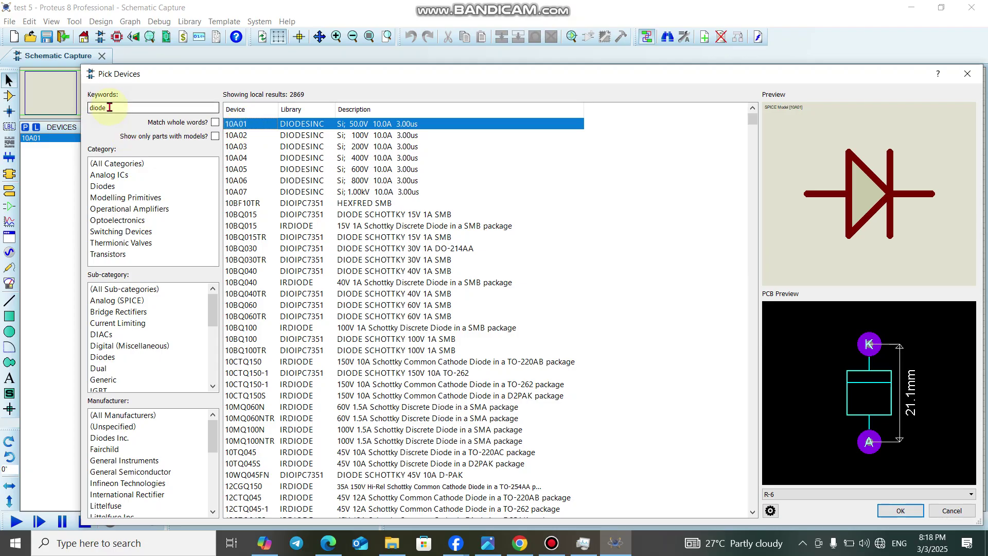
key("BackSpace")
key("BackSpace")
key("BackSpace")
key("BackSpace")
key("BackSpace")
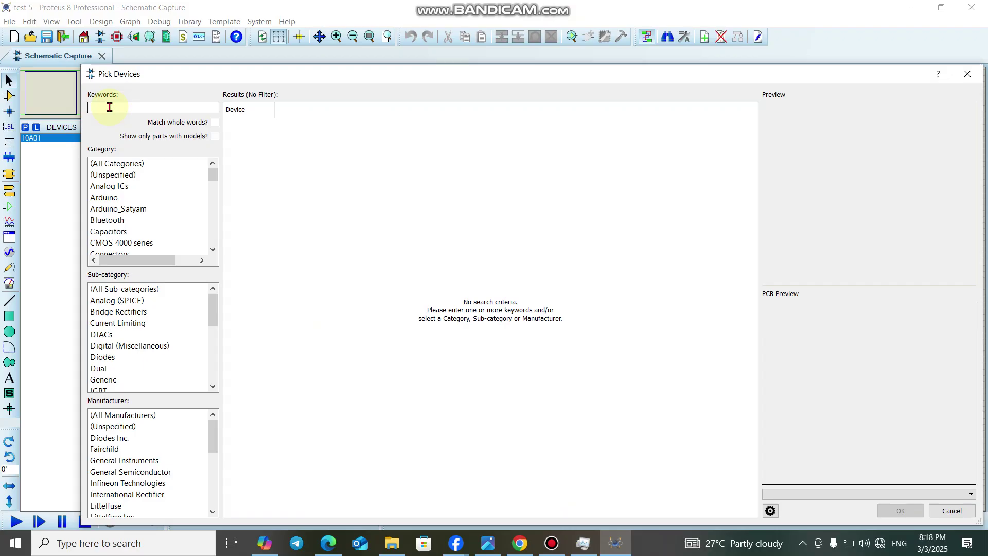
type("v")
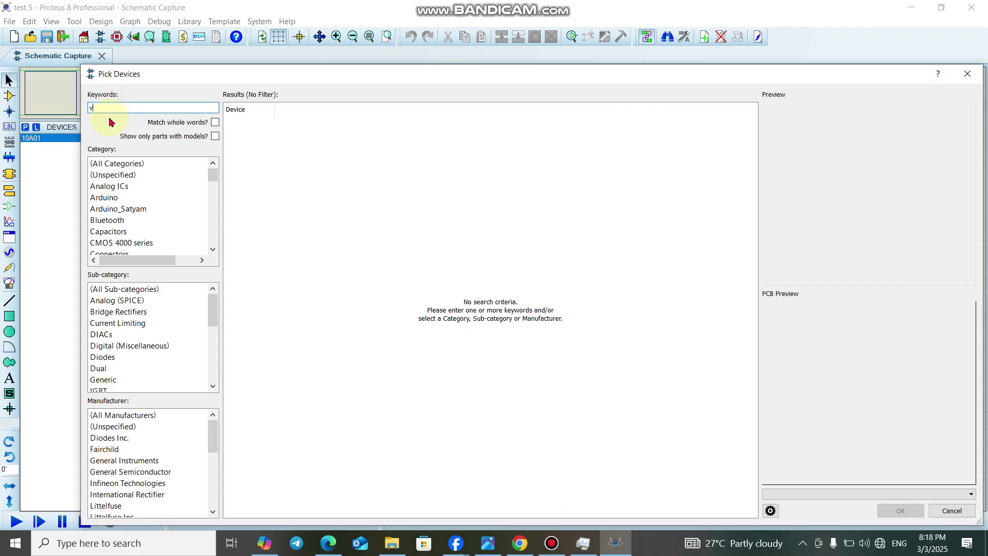
type("si")
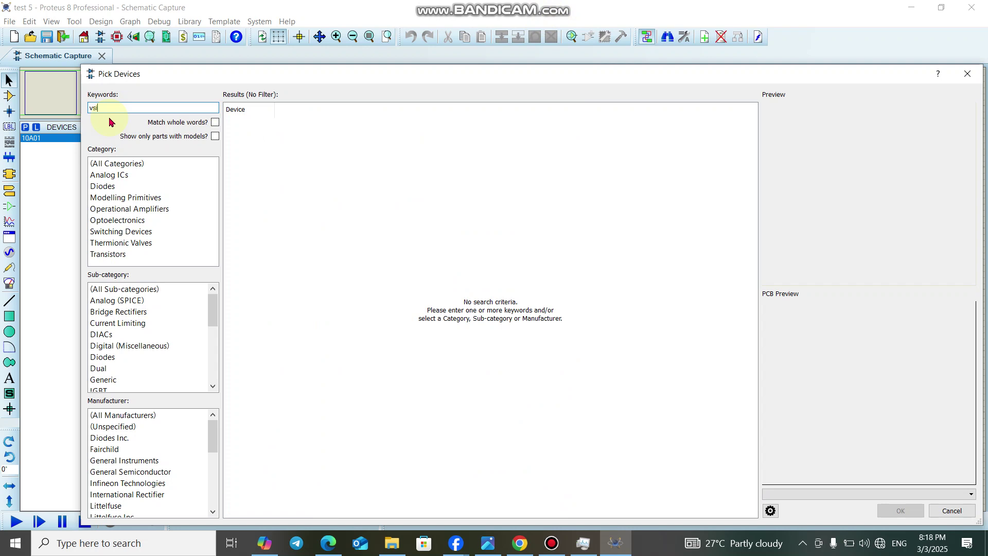
type("ne")
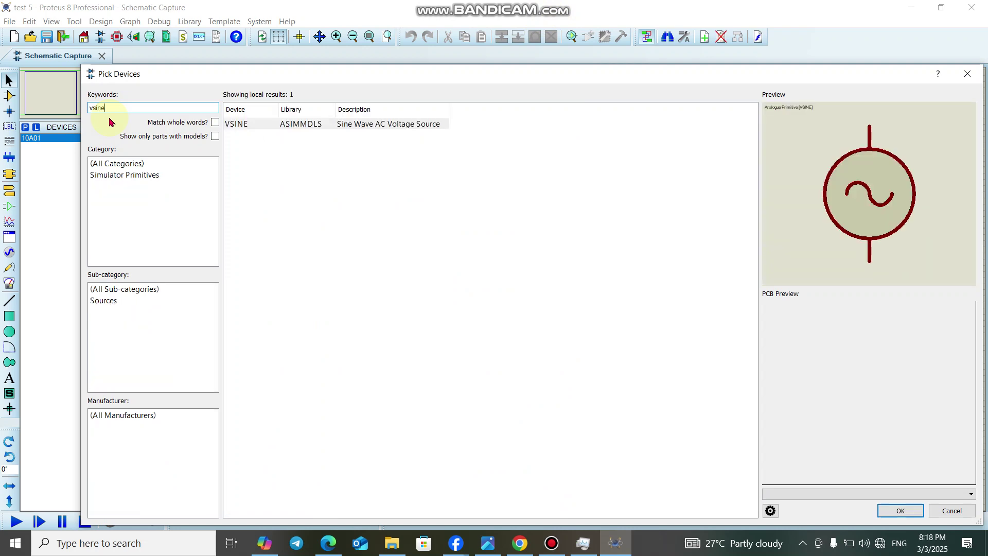
left_click(242, 125)
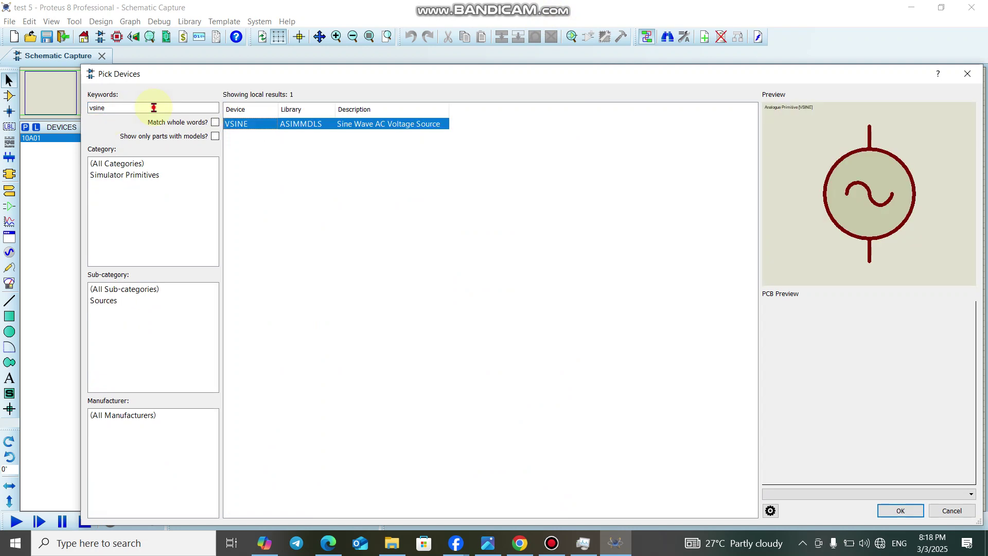
- Search the device library for transfo and add the TRAN-2P2S simple transformer to the device list
left_click(153, 107)
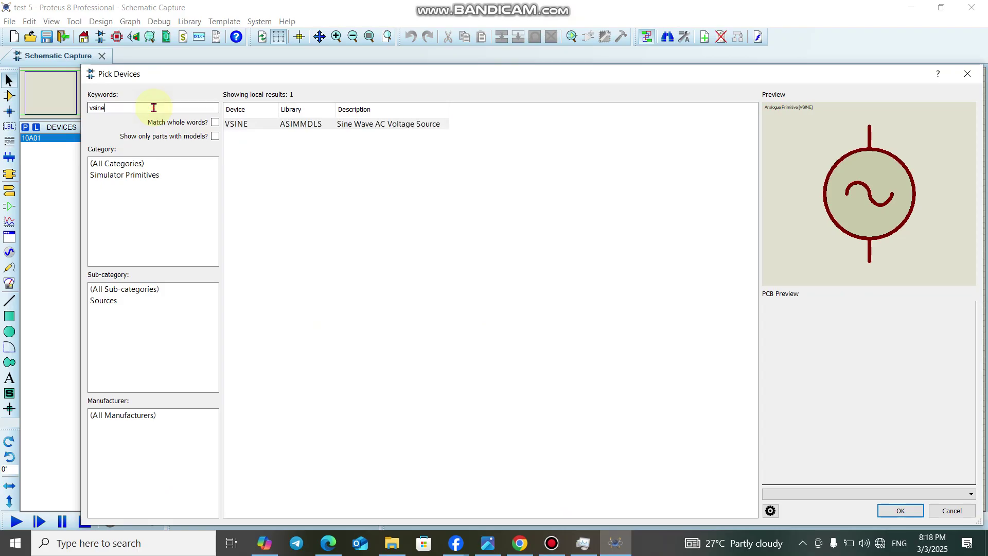
key("BackSpace")
key("BackSpace")
key("BackSpace")
key("BackSpace")
key("BackSpace")
type("tr")
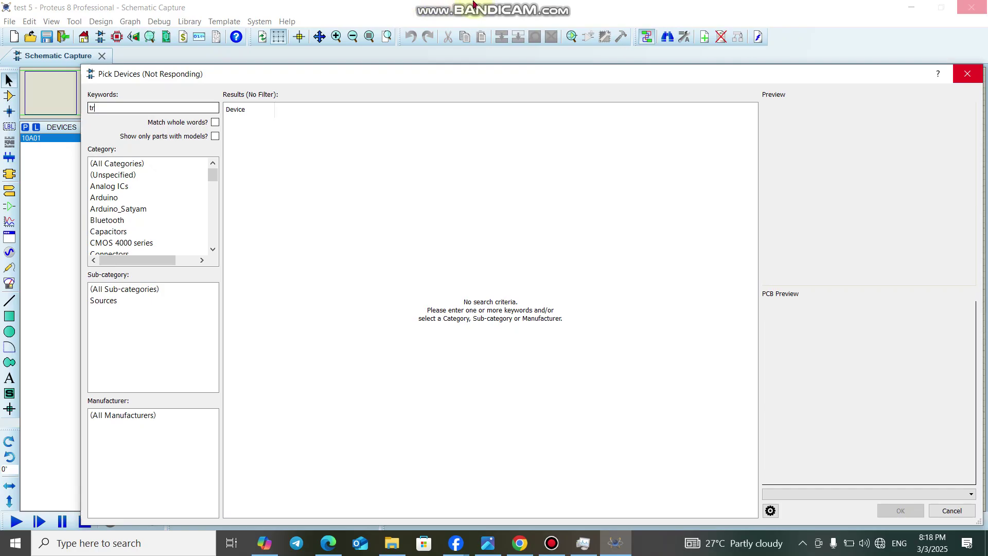
mouse_move(479, 5)
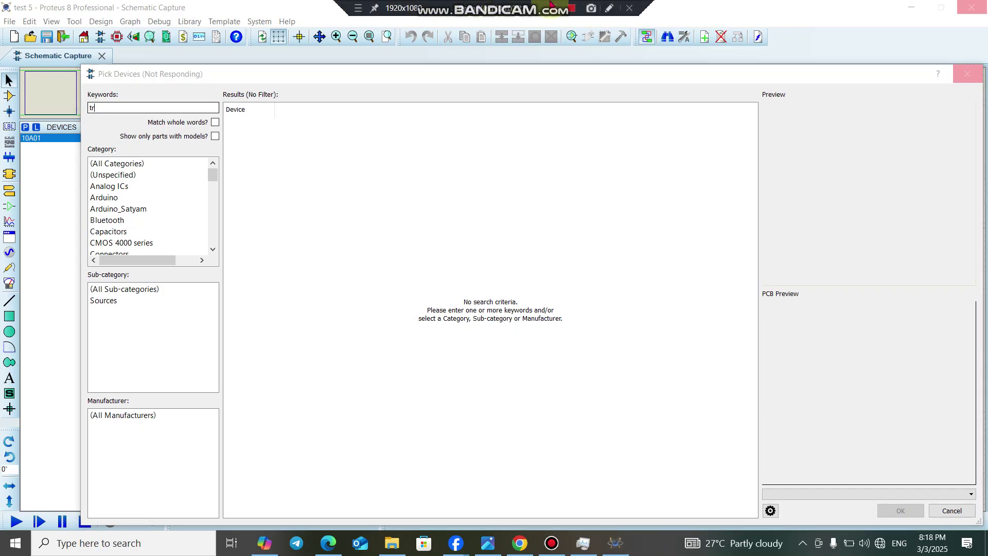
left_click(419, 84)
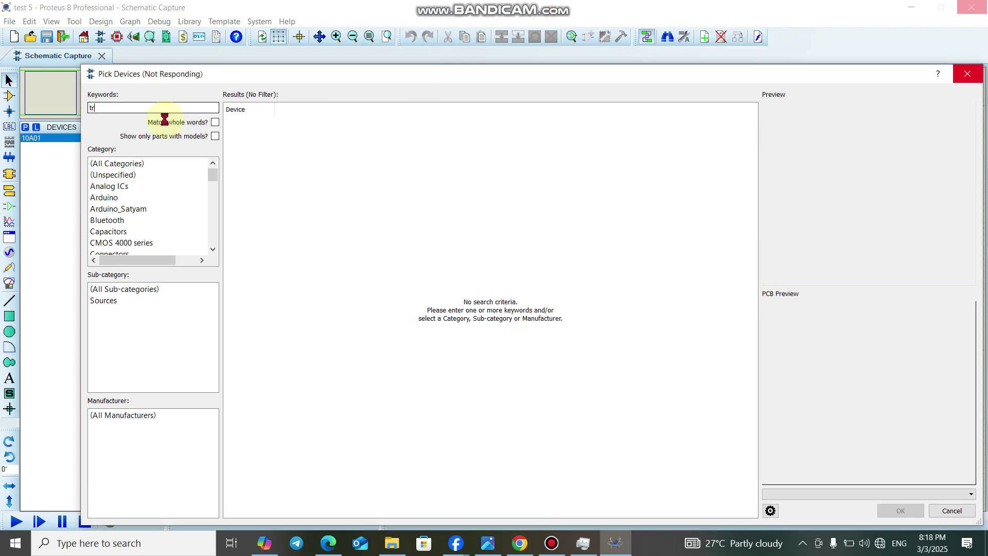
type("ansfo")
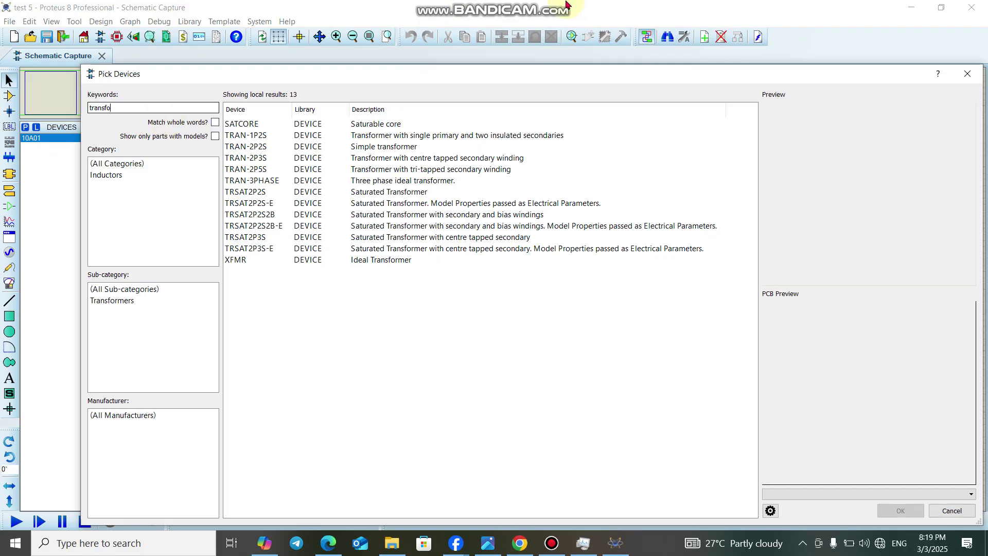
mouse_move(561, 6)
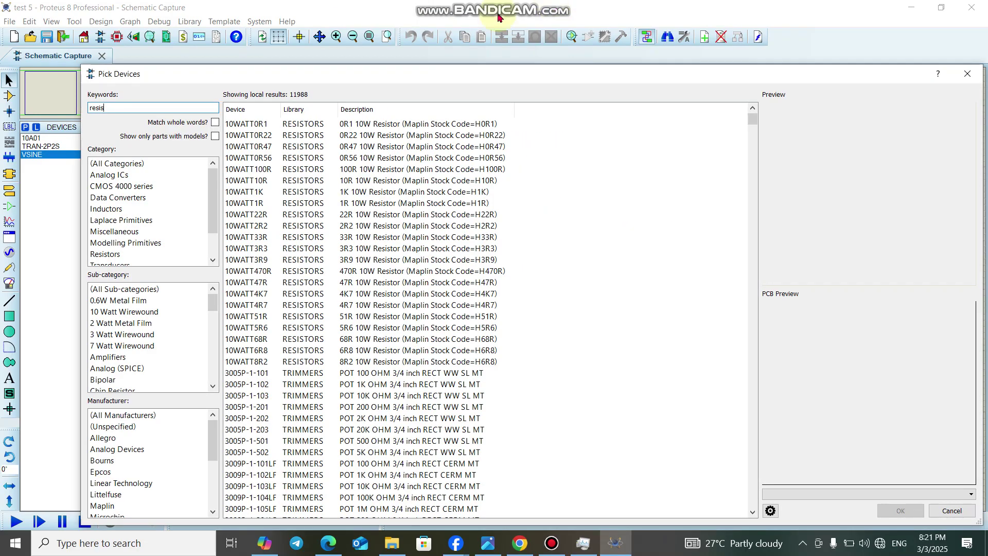
- Add the 10WATT0R1 resistor to the device list and place it upright in the upper part of the sheet, rotated 90°
double_click(298, 126)
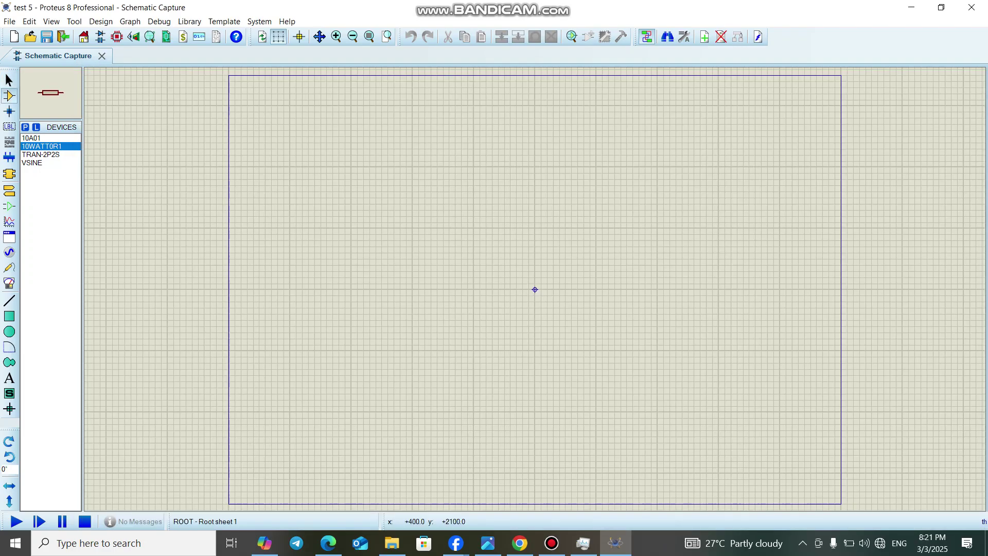
left_click(560, 159)
key("KP_Add")
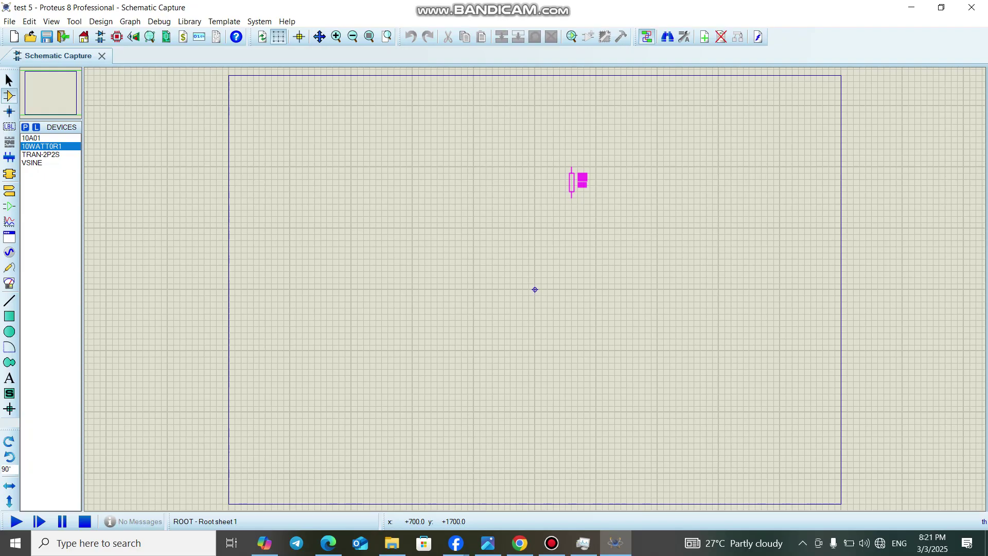
left_click(597, 195)
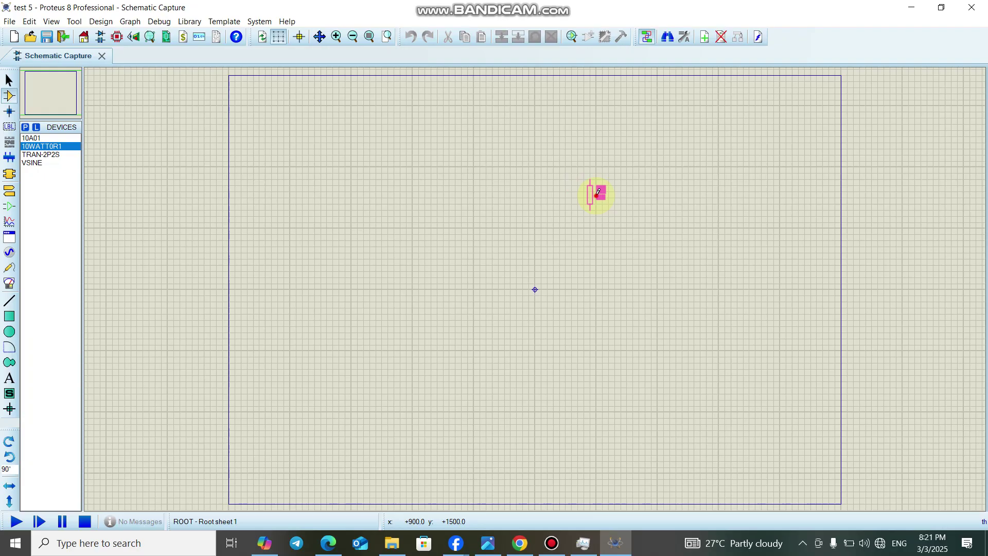
left_click(598, 195)
- Place the 10A01 diode horizontally to the upper left of resistor R1, with its cathode facing the resistor
left_click(31, 138)
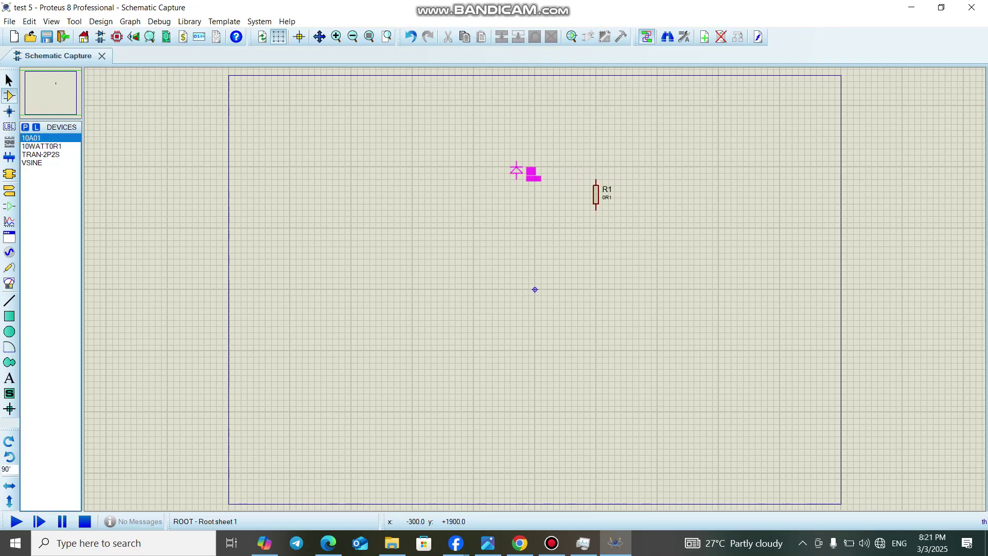
key("KP_Add")
key("KP_Add")
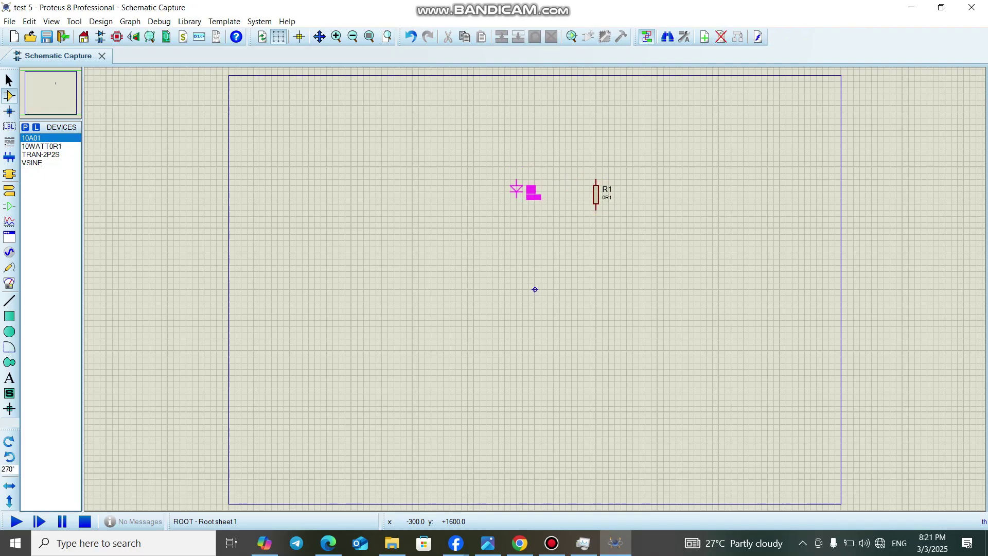
left_click(535, 173)
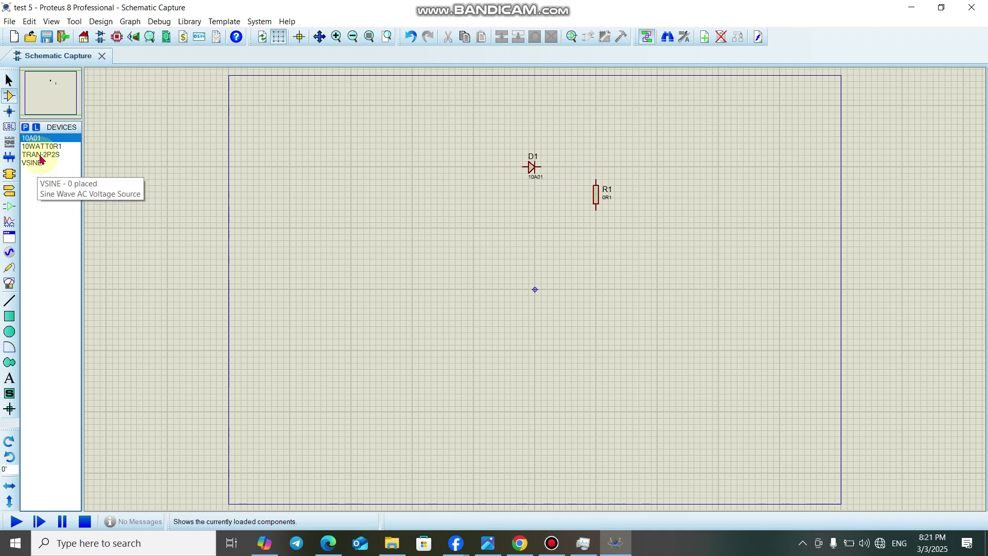
- Place the TRAN-2P2S transformer left of the diode and wire its upper secondary terminal to the diode's anode
left_click(40, 154)
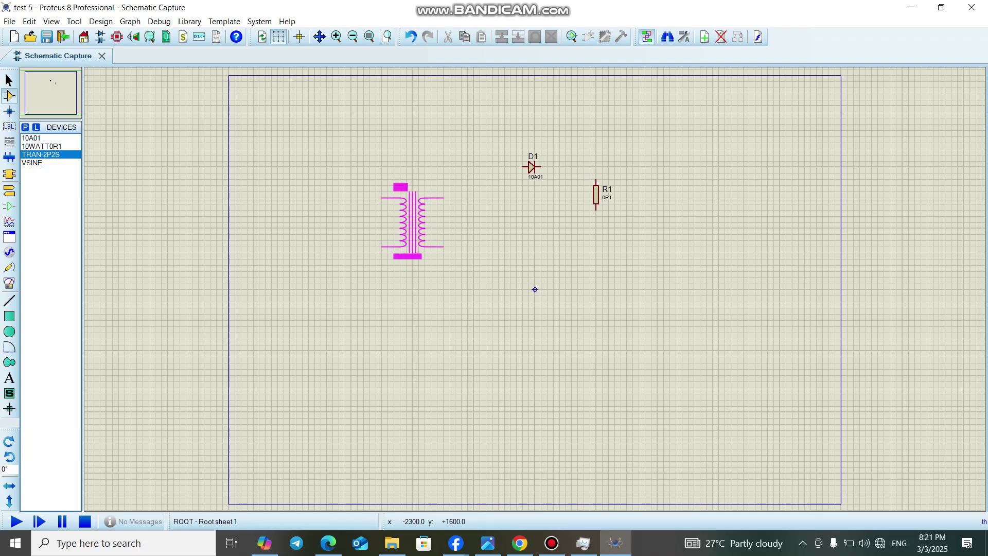
left_click(523, 163)
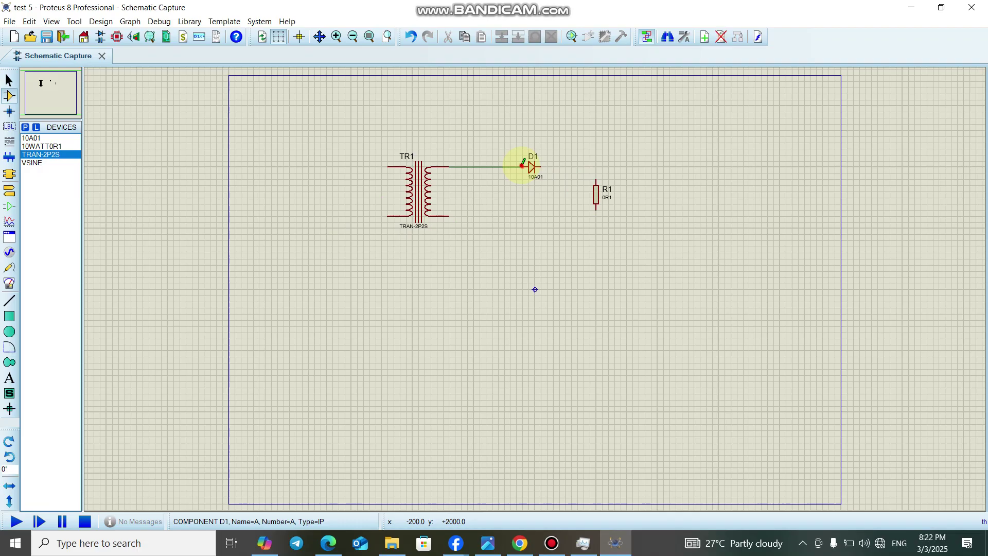
- Wire the diode's cathode to the top of resistor R1 and the transformer's lower secondary terminal to the resistor's bottom
left_click(541, 167)
left_click(597, 176)
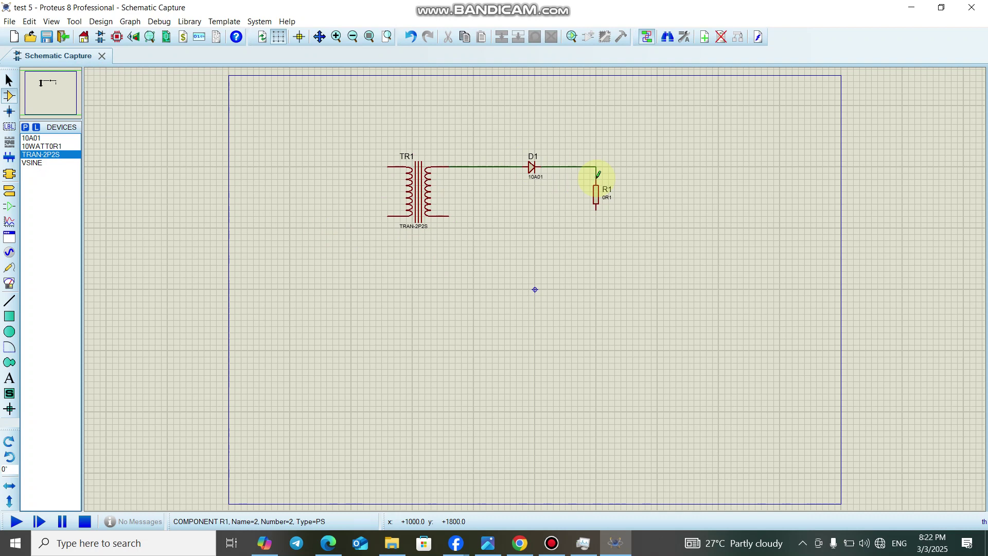
left_click(450, 216)
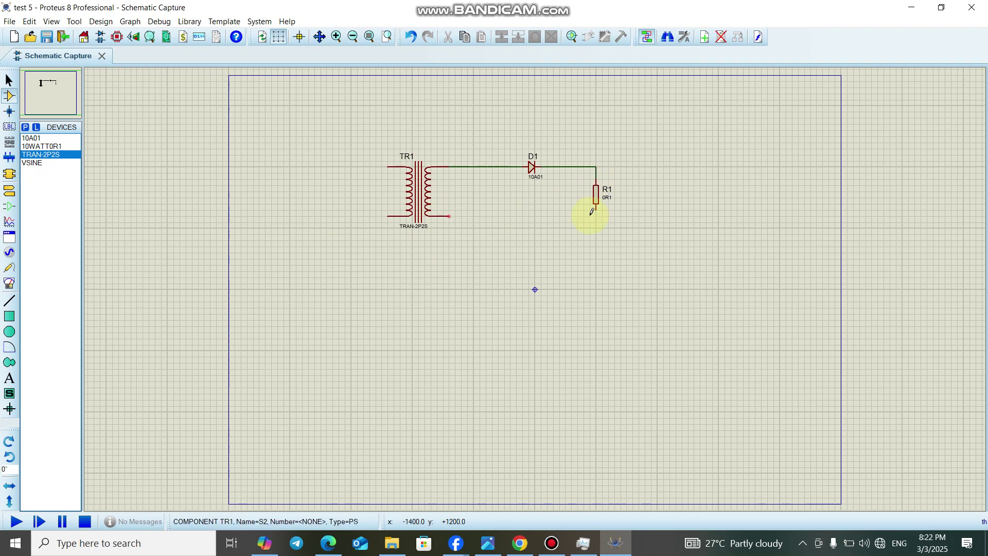
left_click(595, 211)
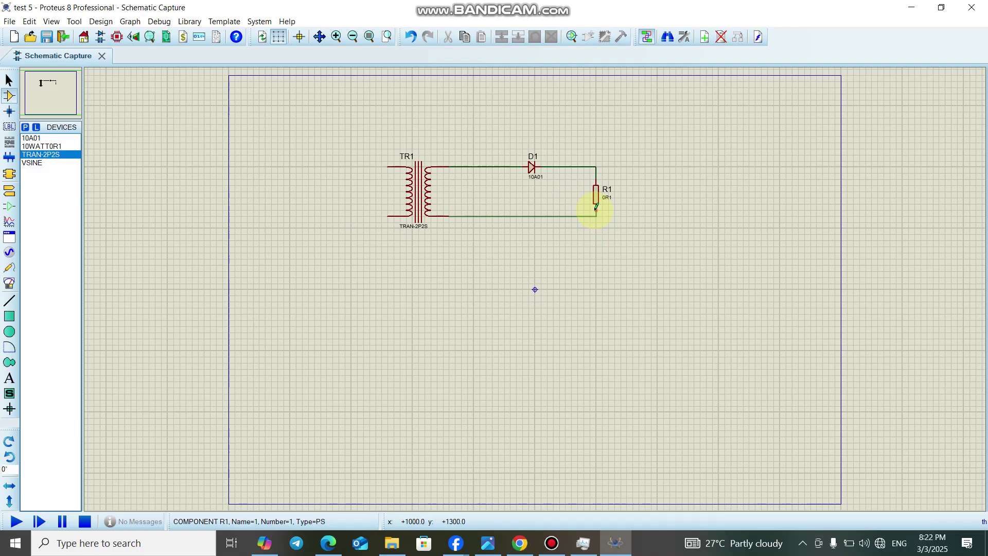
- Place the VSINE voltage source to the left of the transformer's primary winding
left_click(31, 163)
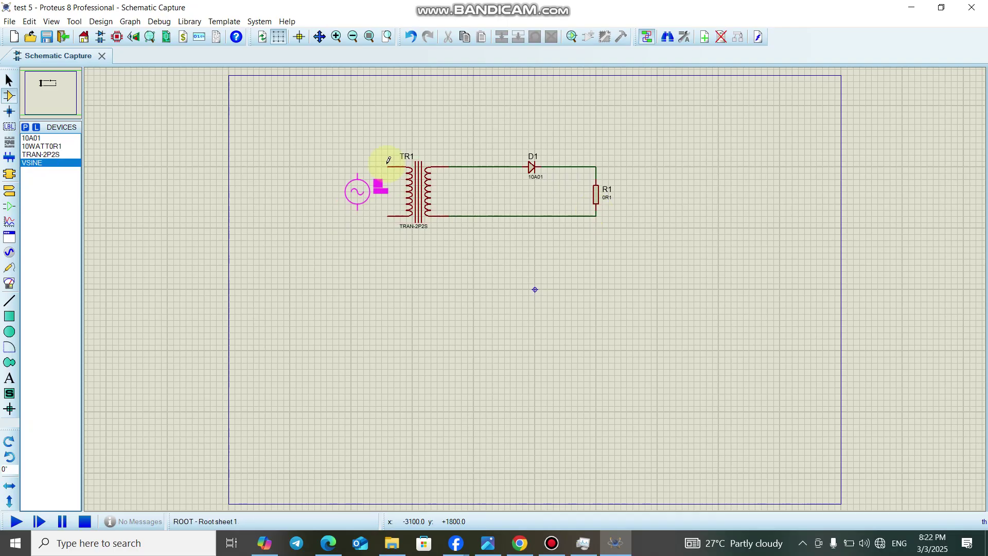
left_click(361, 170)
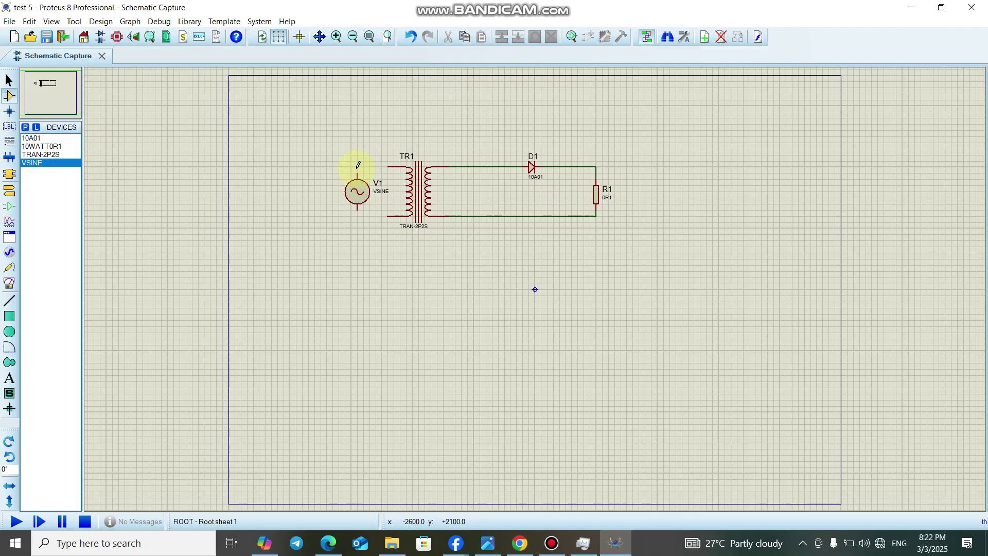
- Wire both terminals of the VSINE source V1 to the transformer's primary winding
left_click(359, 167)
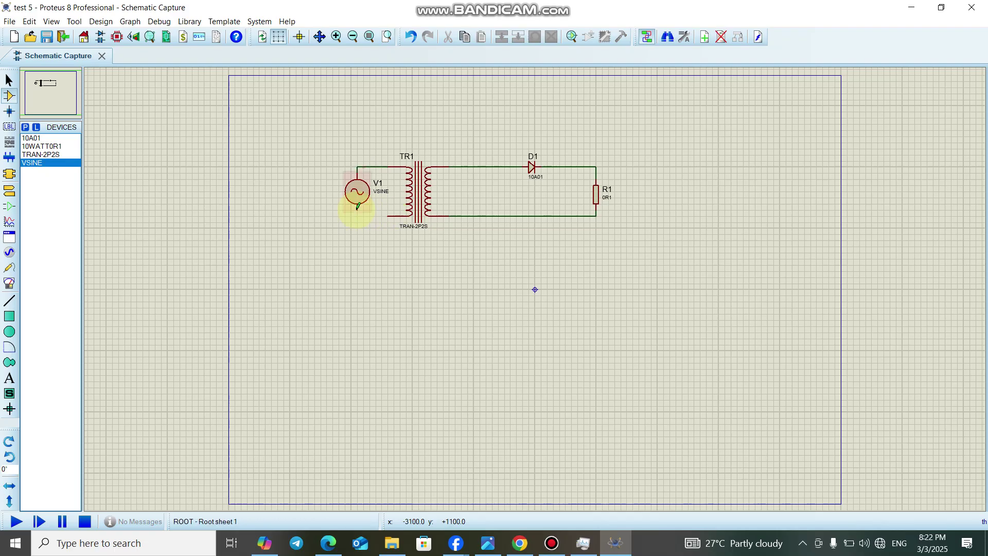
left_click(357, 208)
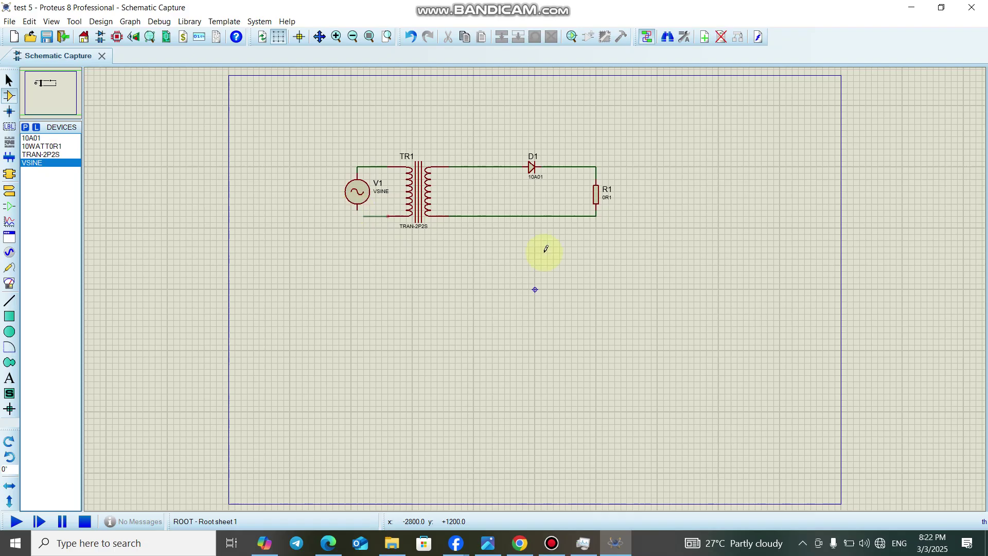
left_click(566, 216)
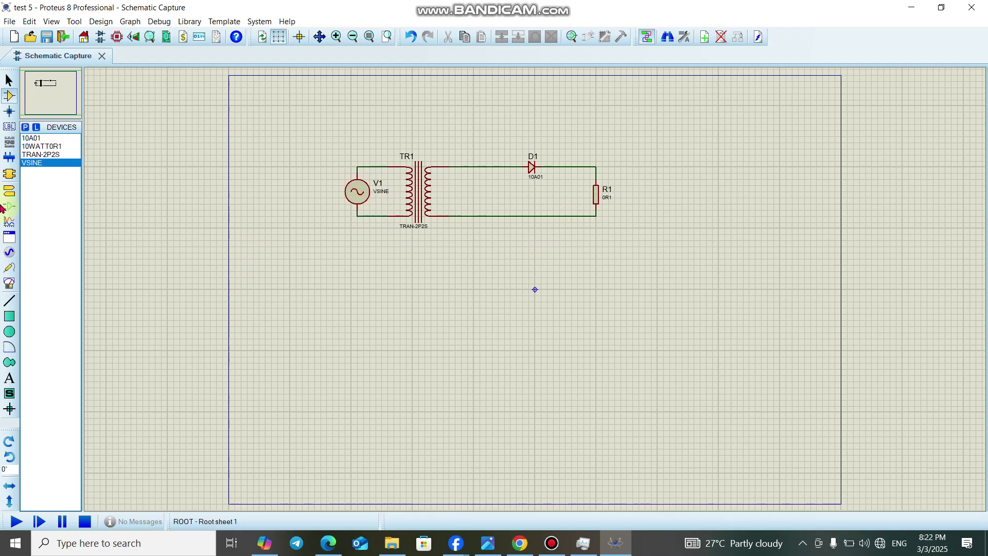
- Place an oscilloscope to the right of resistor R1 and wire channel A to the diode's anode side and channel B to its cathode side
left_click(10, 284)
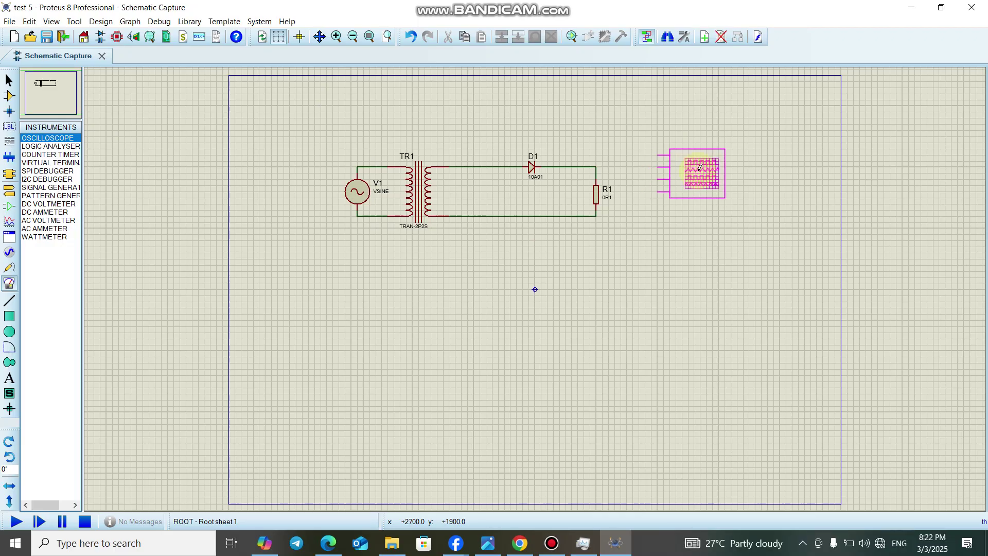
left_click(659, 142)
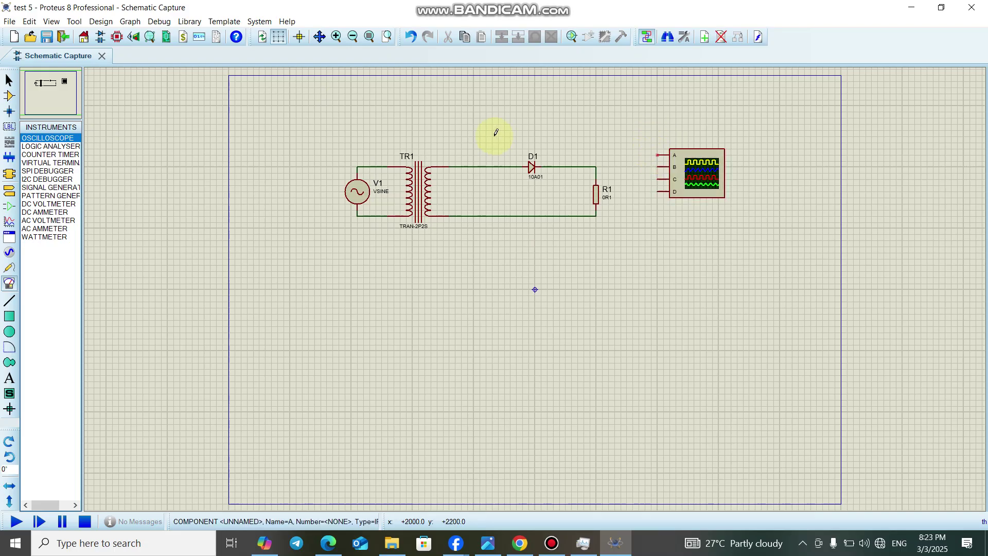
left_click(494, 137)
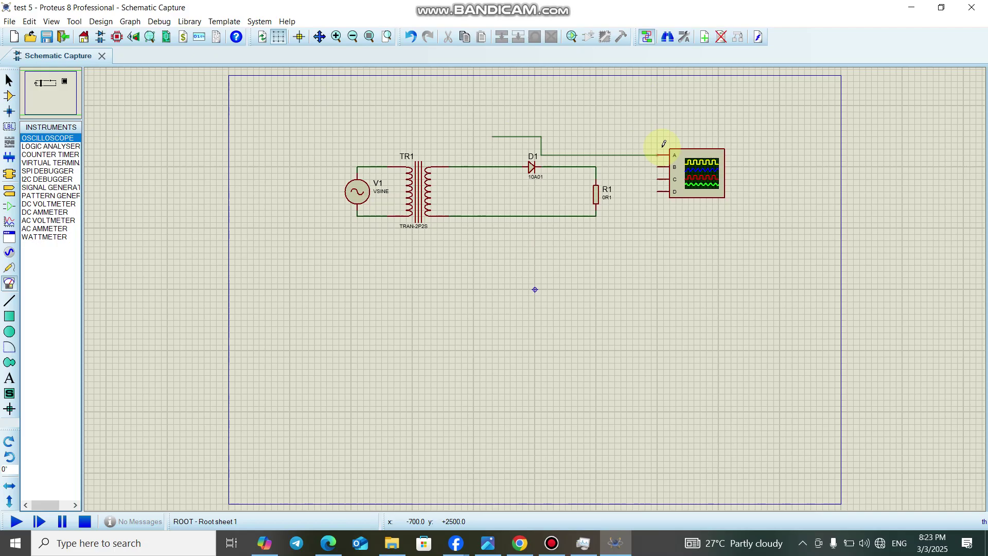
right_click(660, 104)
left_click(659, 105)
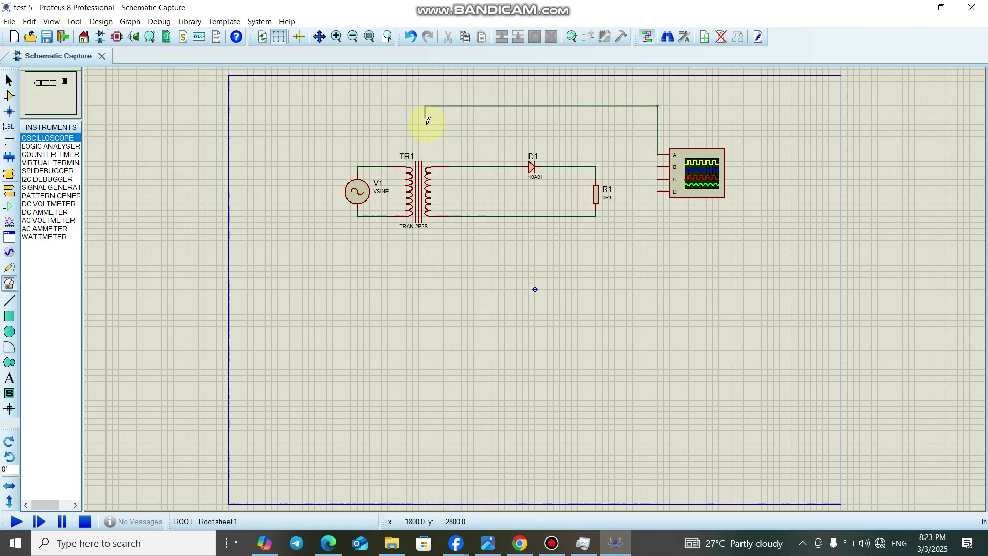
left_click(468, 166)
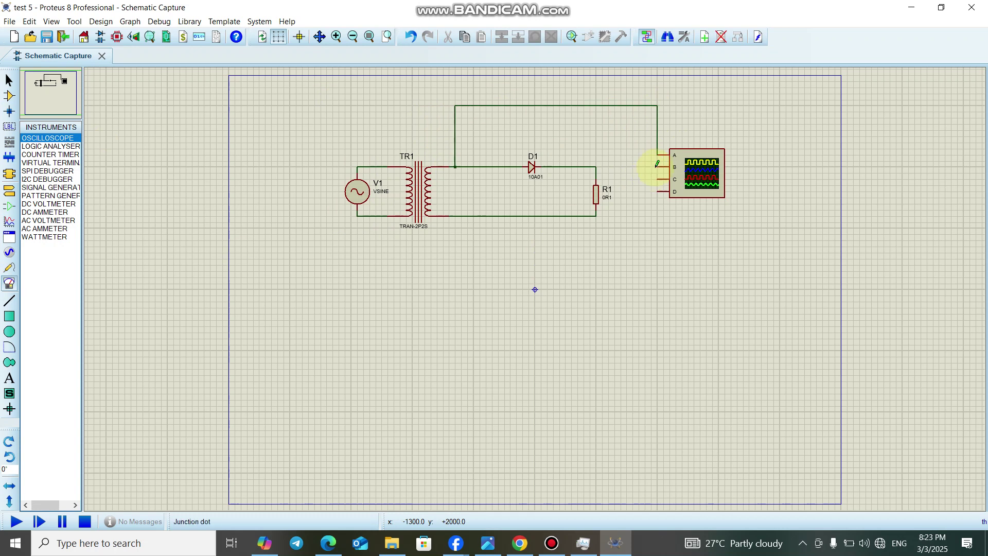
left_click(597, 166)
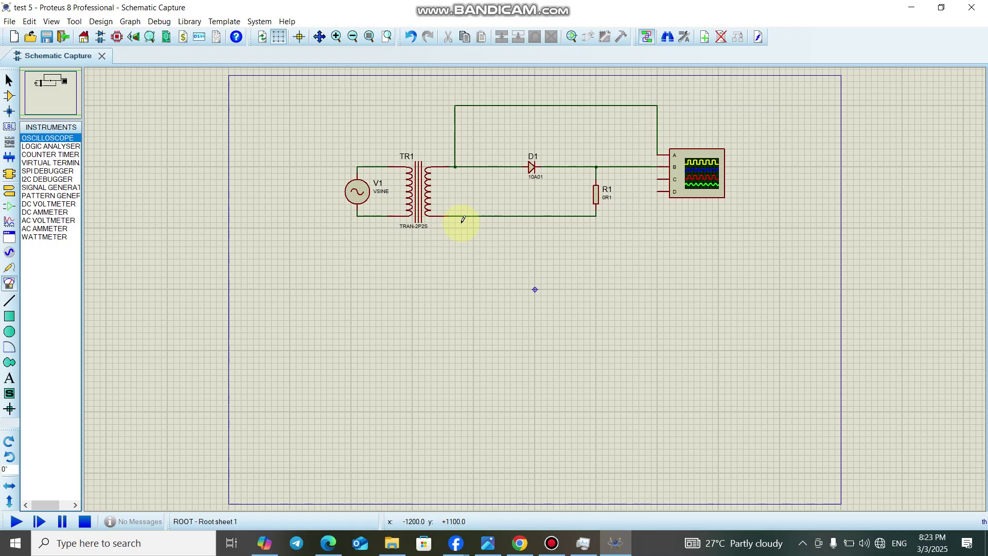
- Set the amplitude of voltage source V1 to 50 and its frequency to 50
left_click(361, 192)
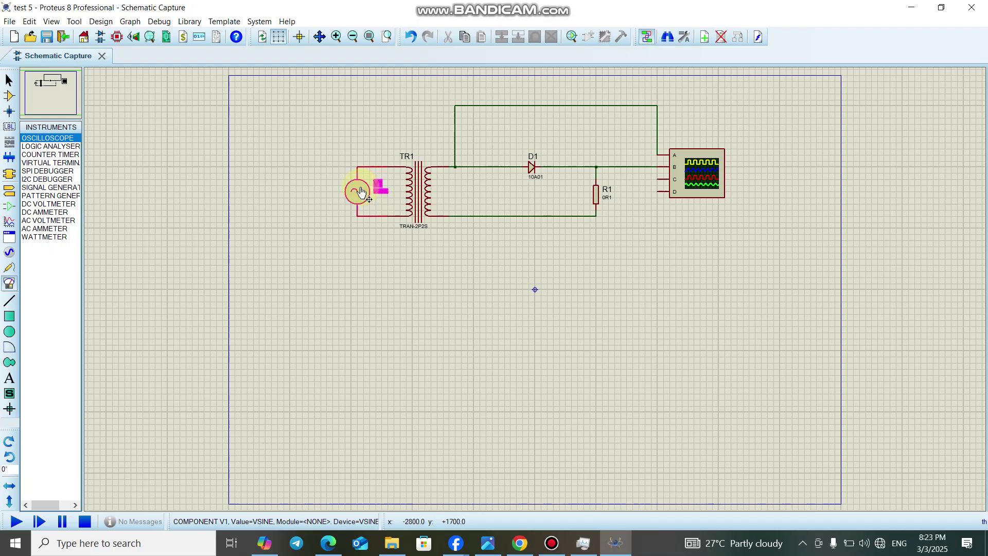
left_click(360, 192)
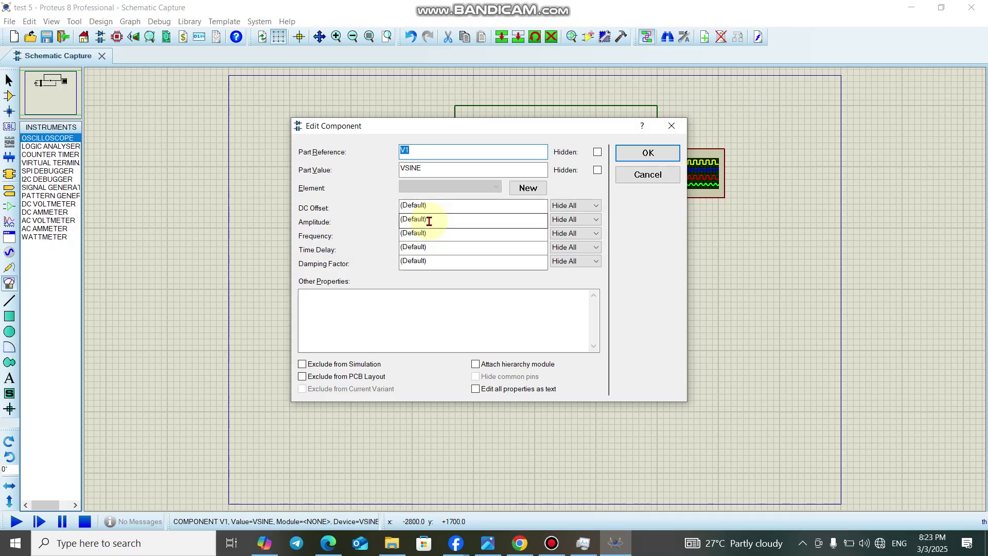
double_click(429, 221)
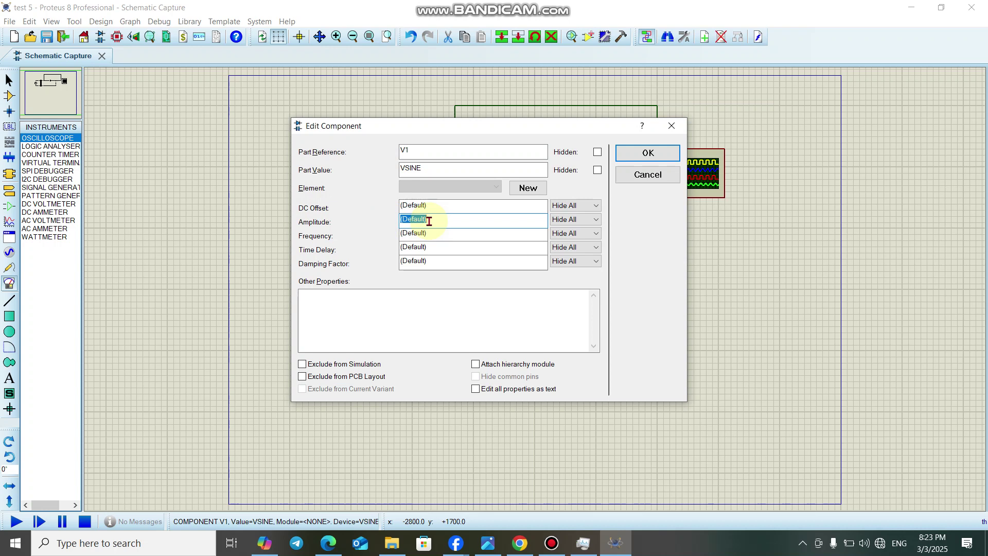
type("50")
left_click(438, 234)
type("50")
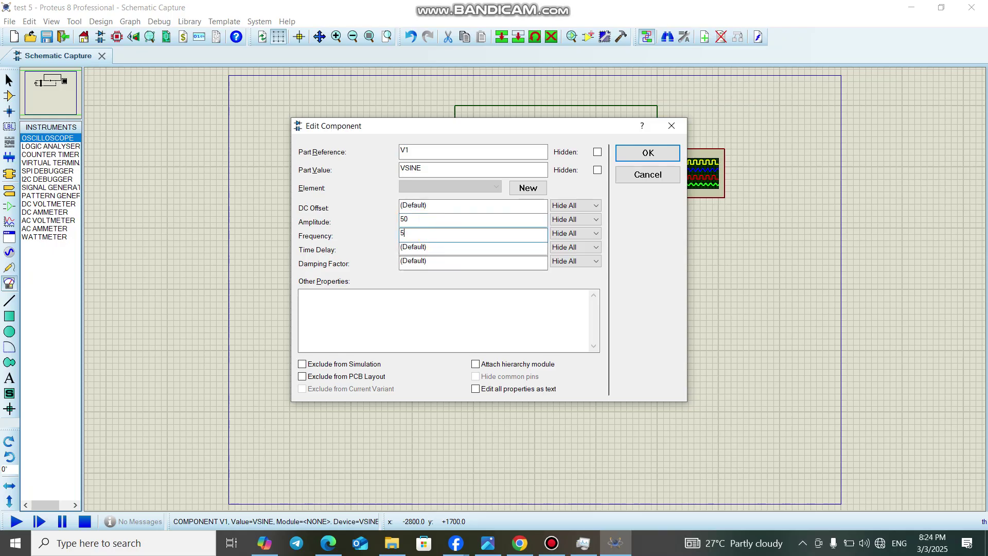
- Switch to Calculator and compute 1 ÷ 50 for the source's time delay
left_click(444, 247)
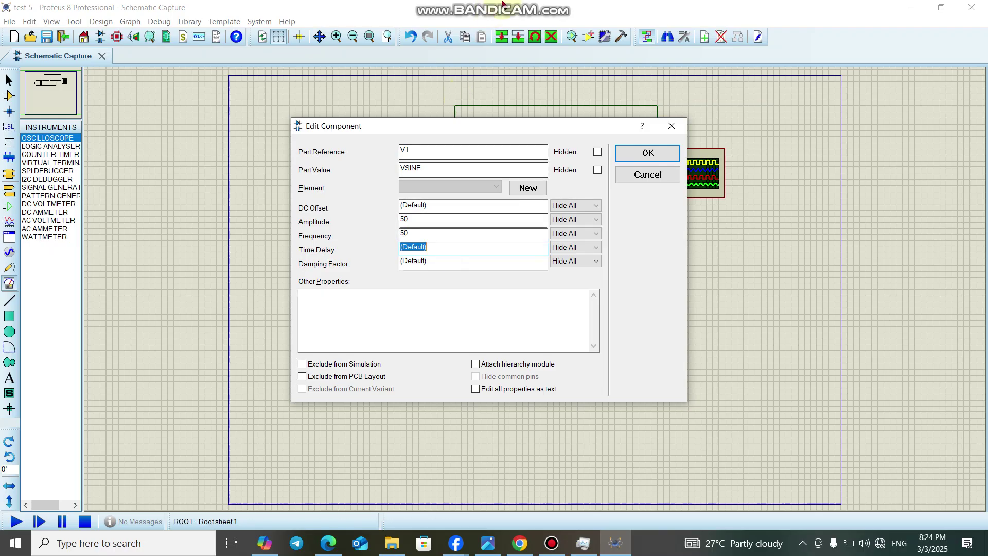
mouse_move(503, 3)
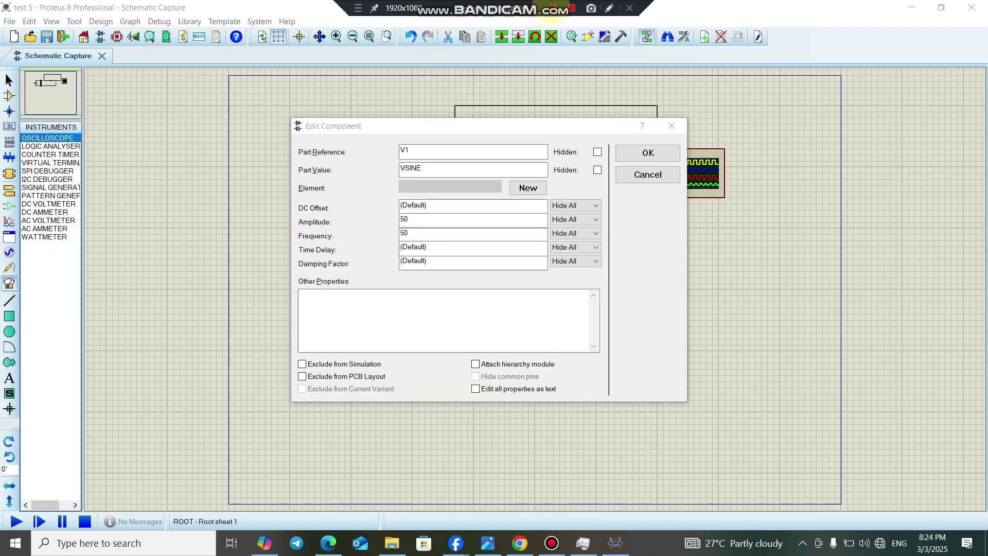
key("XF86Calculator")
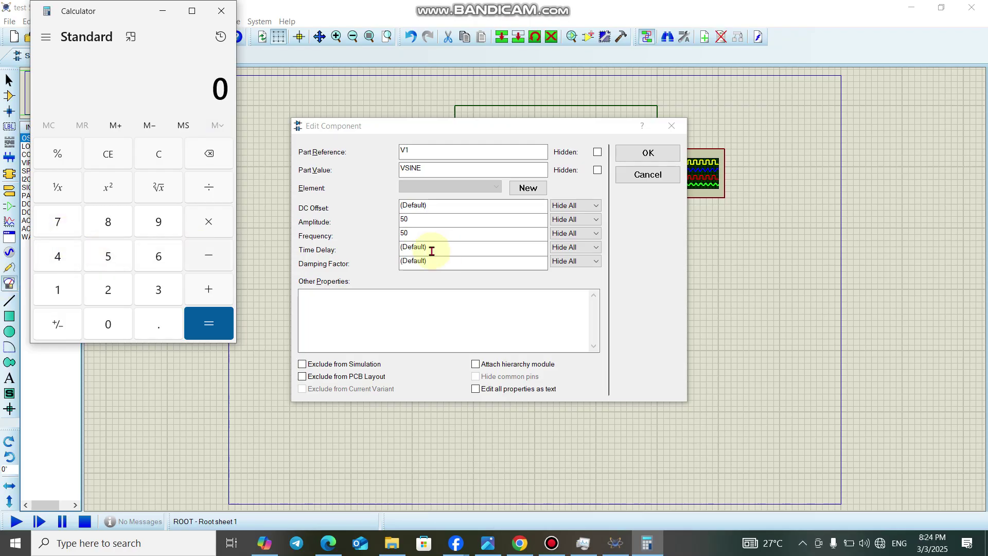
left_click(60, 293)
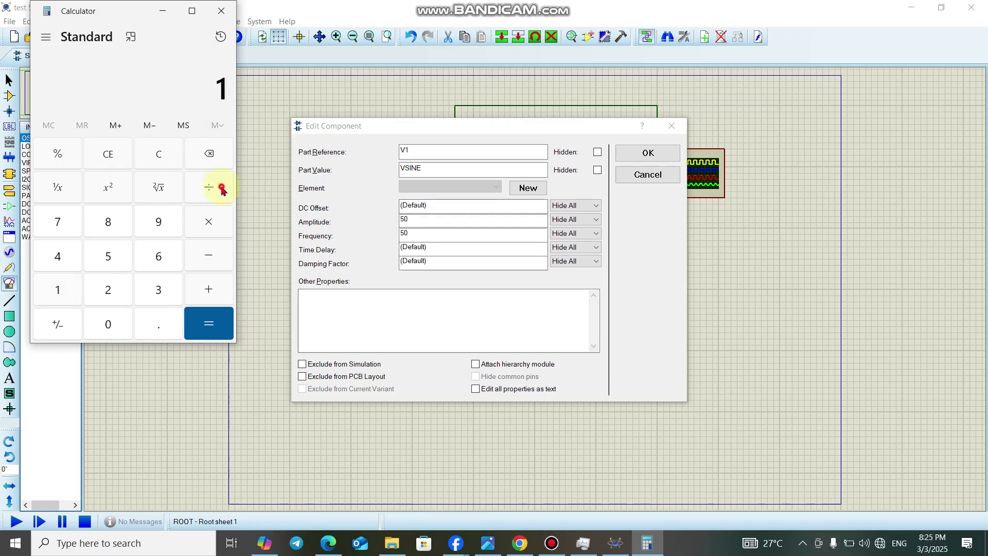
left_click(222, 190)
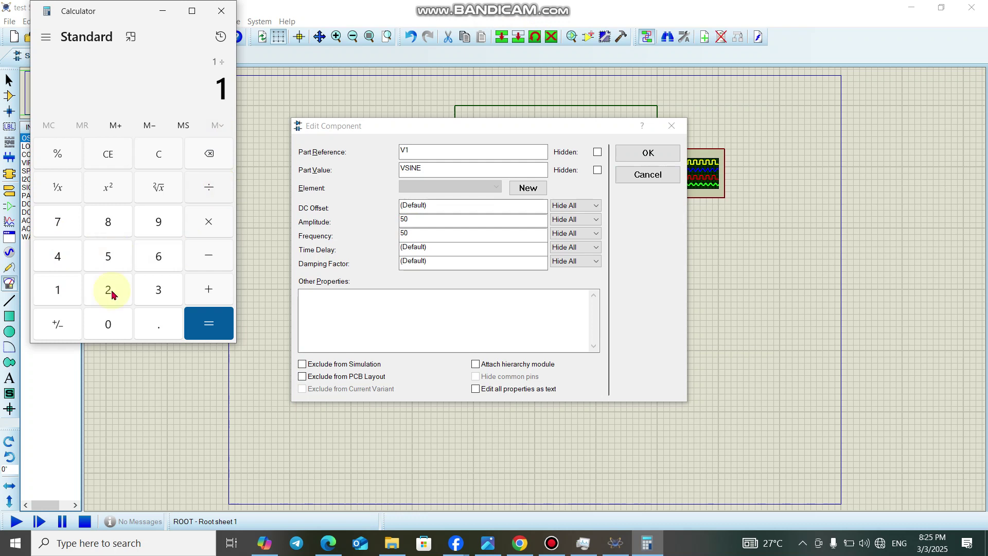
key("5")
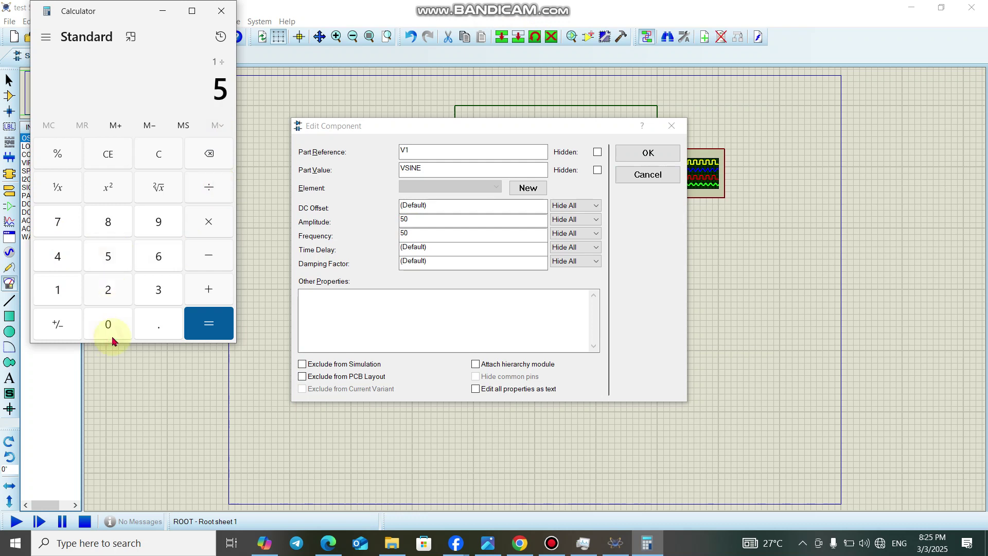
key("0")
left_click(205, 323)
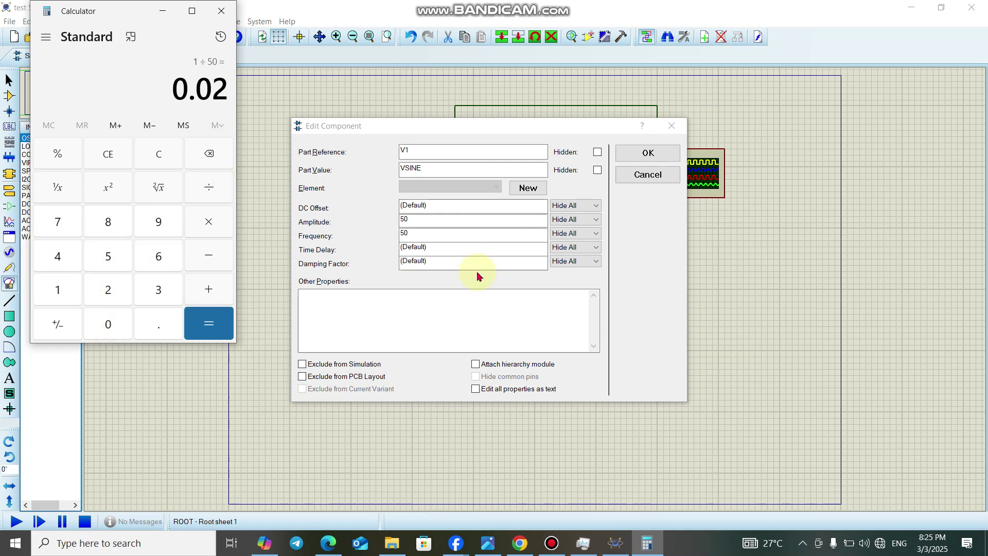
- Return to V1's properties in Proteus, set the time delay to 0.02 and accept the changes
left_click(460, 246)
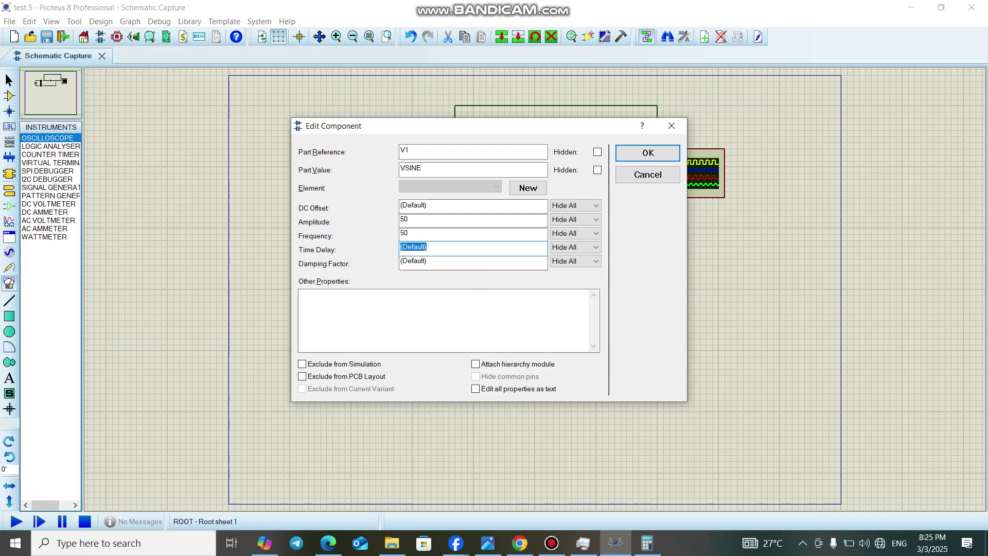
type("0.02")
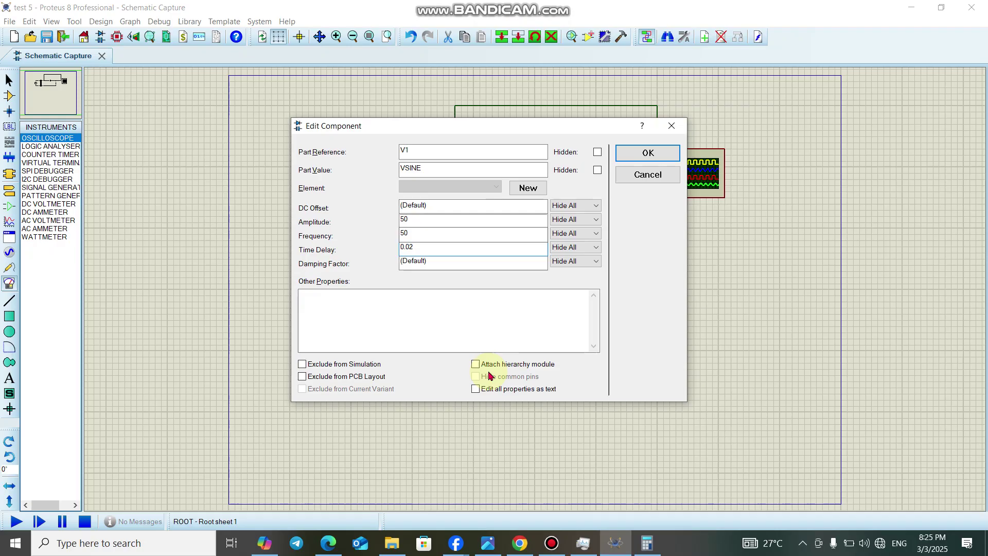
key("Return")
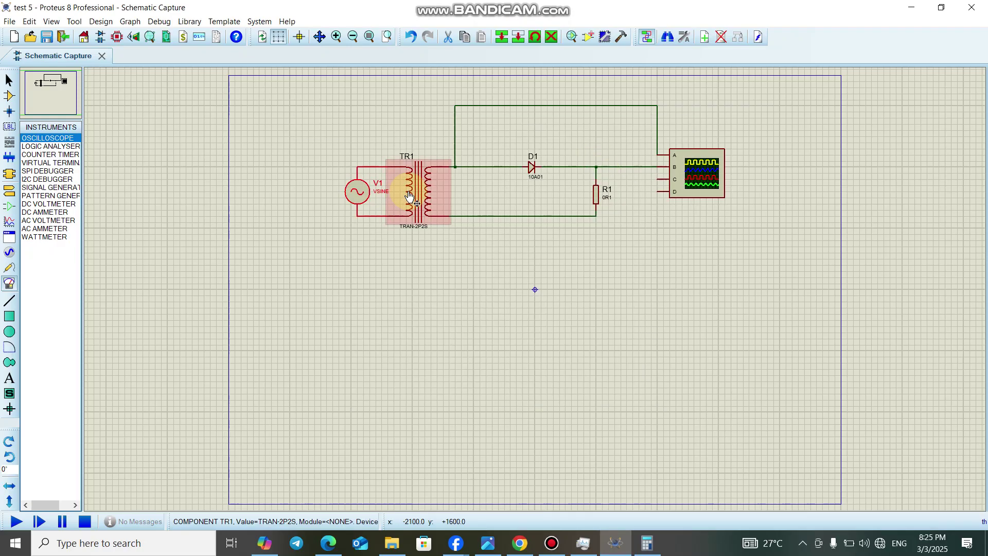
- Set the coupling factor of transformer TR1 to 0.5
left_click(410, 196)
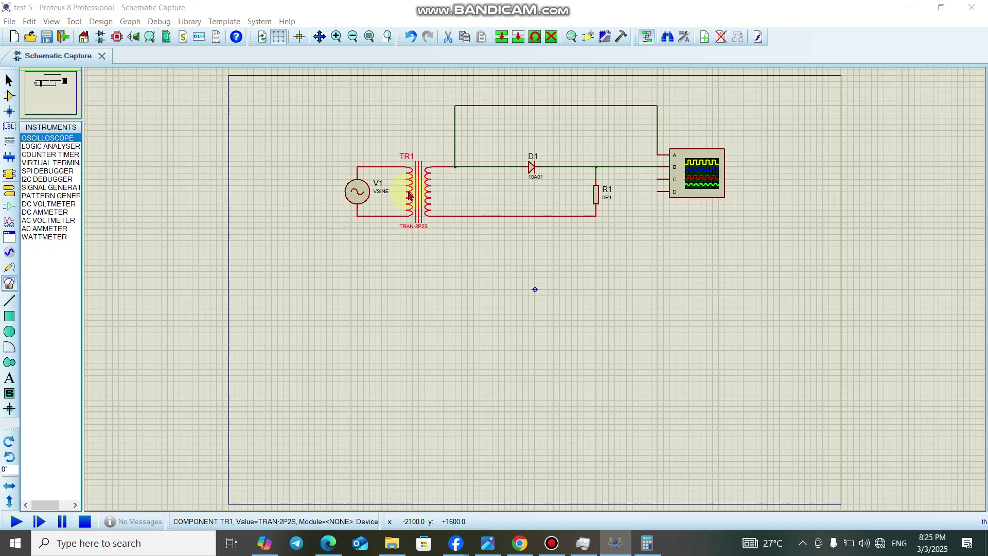
left_click(409, 196)
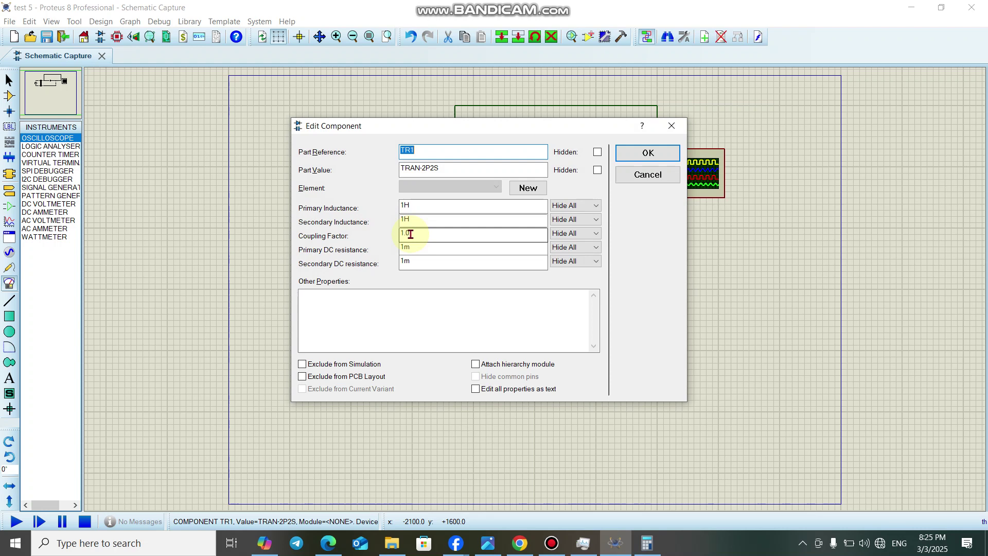
left_click(410, 234)
key("BackSpace")
key("BackSpace")
key("BackSpace")
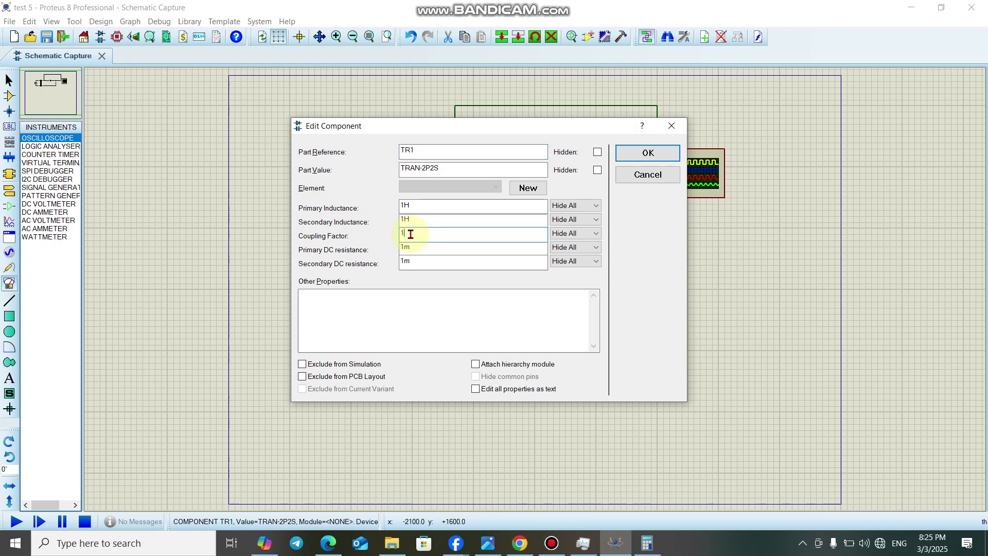
type("0.0")
key("BackSpace")
type("5")
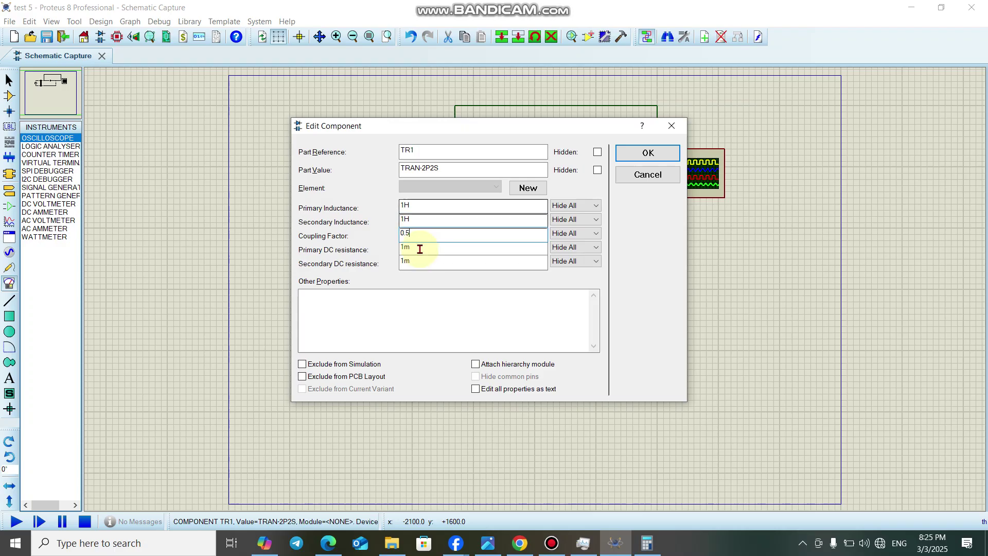
left_click(447, 240)
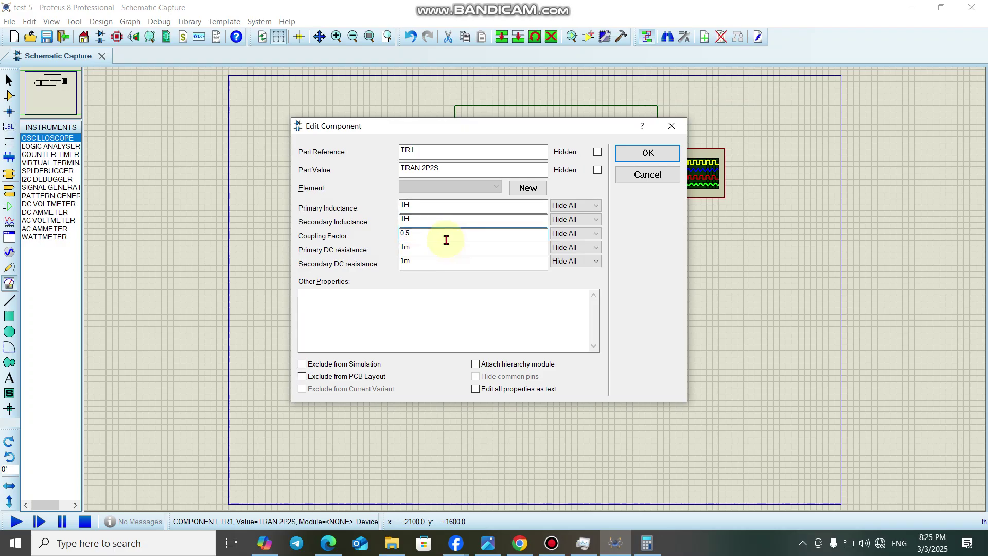
left_click(633, 155)
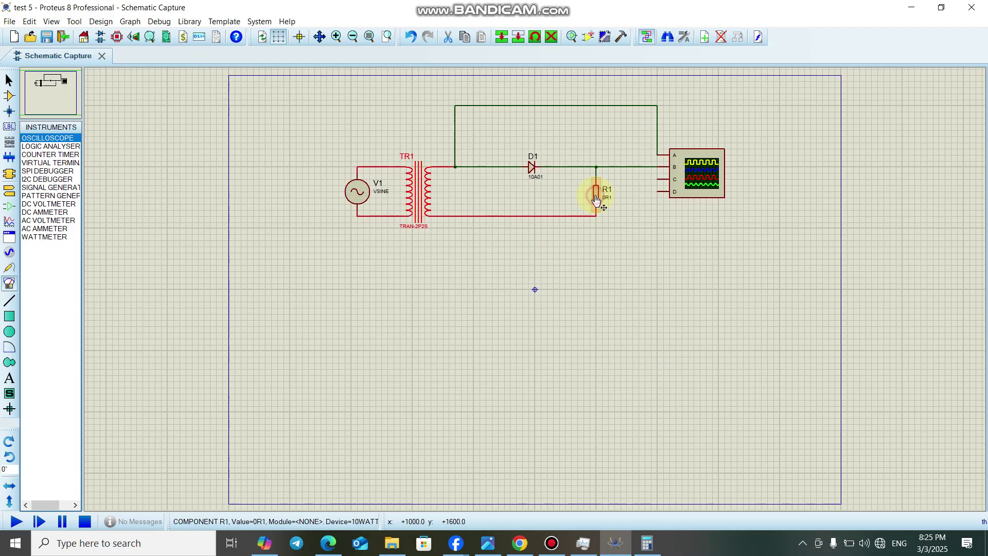
- Set the resistance of load resistor R1 to 100
left_click(597, 200)
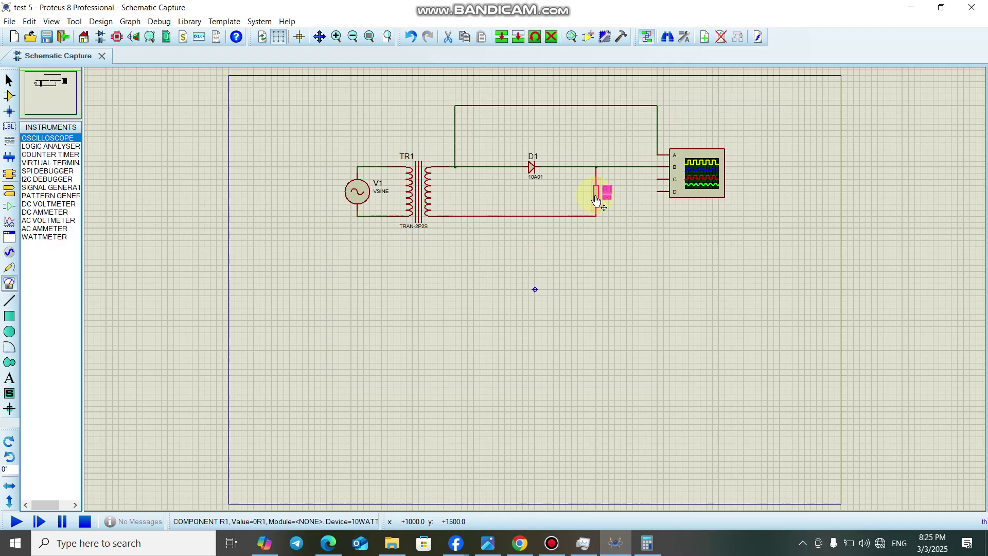
left_click(596, 200)
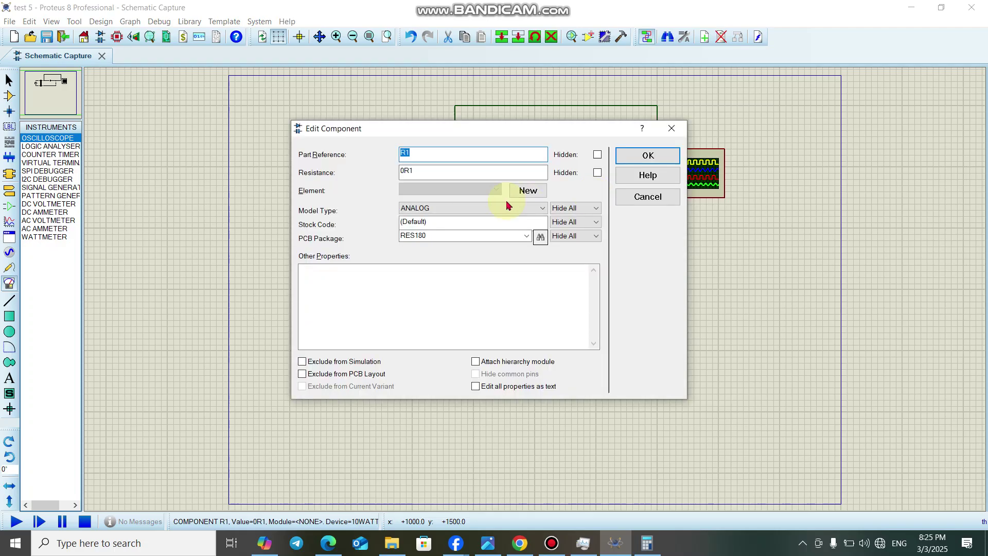
left_click(414, 170)
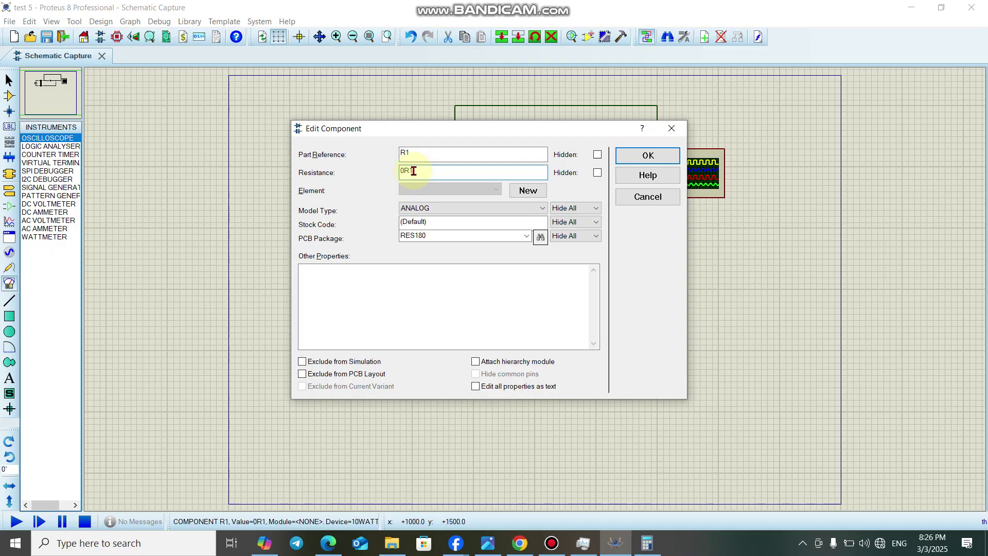
key("BackSpace")
key("BackSpace")
key("BackSpace")
type("100")
left_click(634, 156)
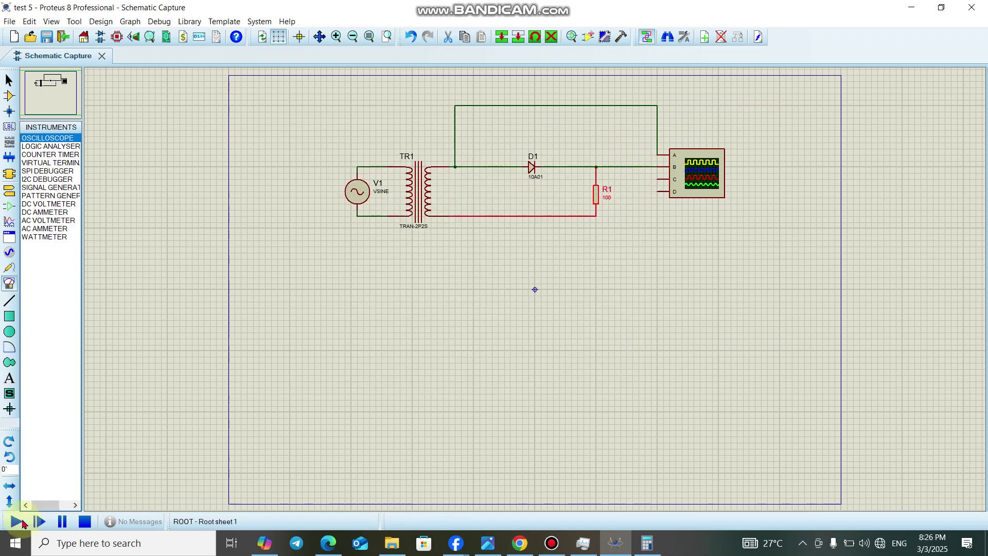
- Run the circuit simulation and set the oscilloscope's channel A scale to 2 V
left_click(20, 522)
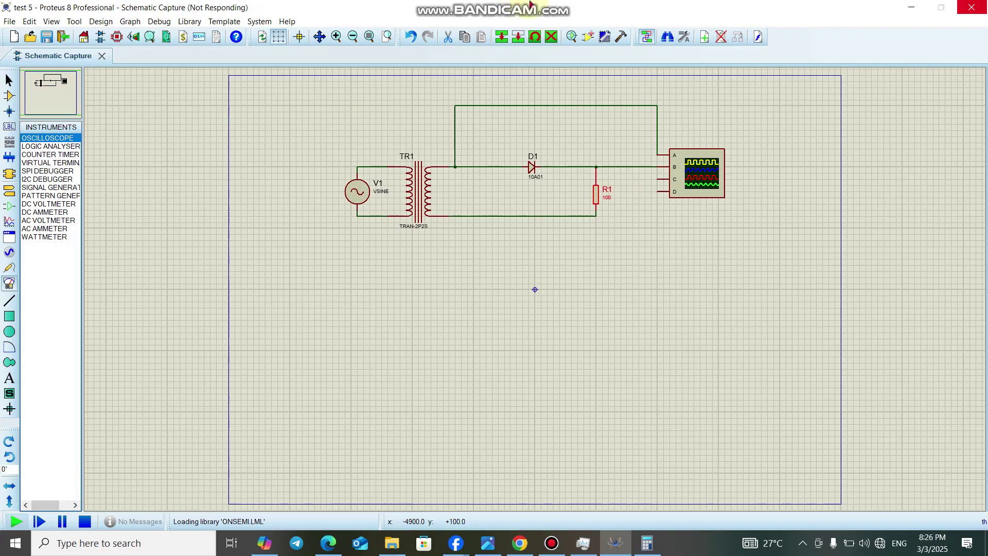
mouse_move(531, 5)
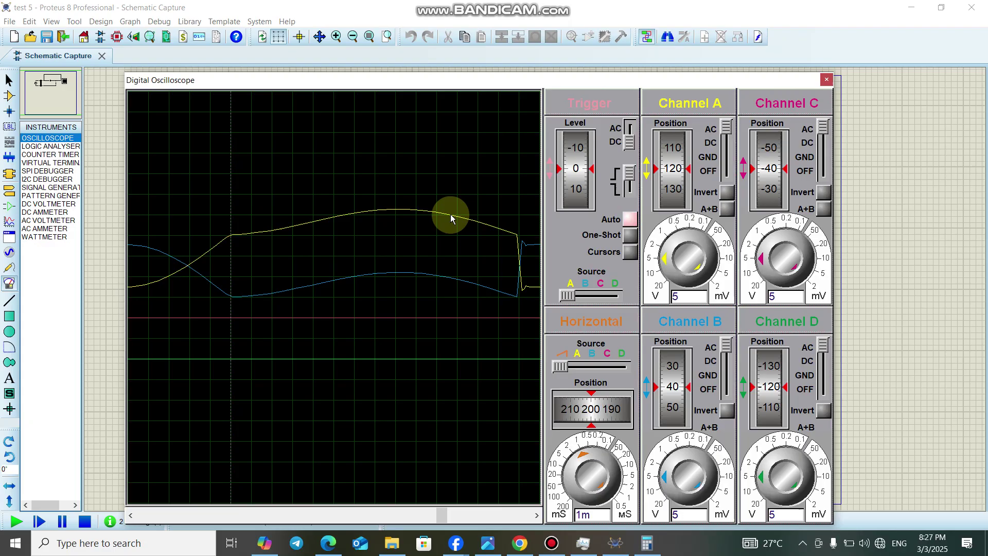
left_click(691, 220)
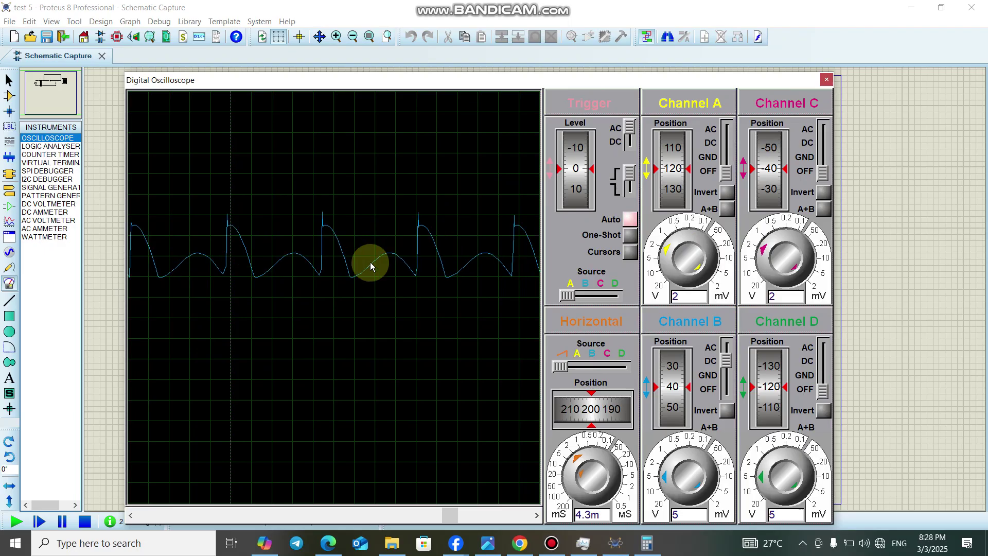
- Enable the oscilloscope cursors and place a cursor at the base of the channel B waveform to measure it
left_click(629, 252)
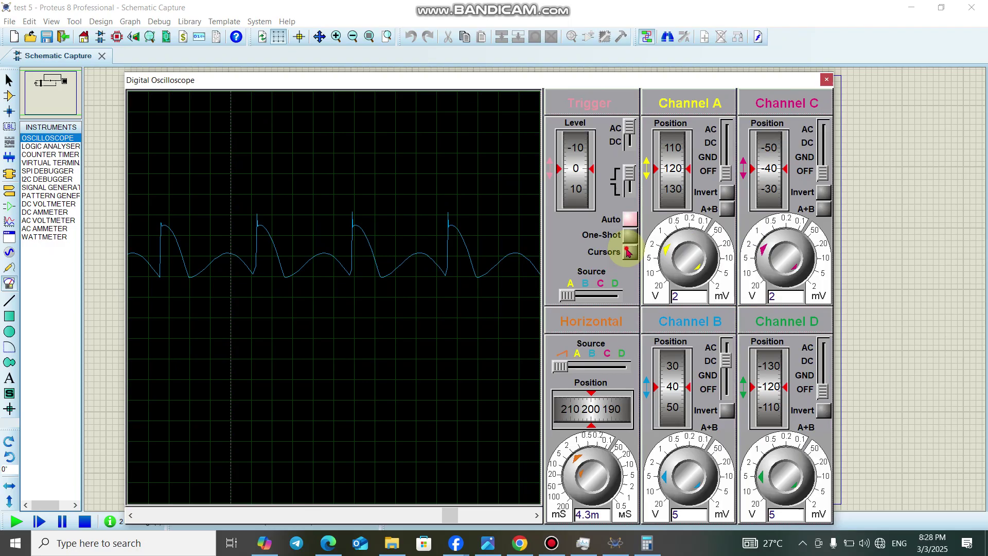
left_click(629, 252)
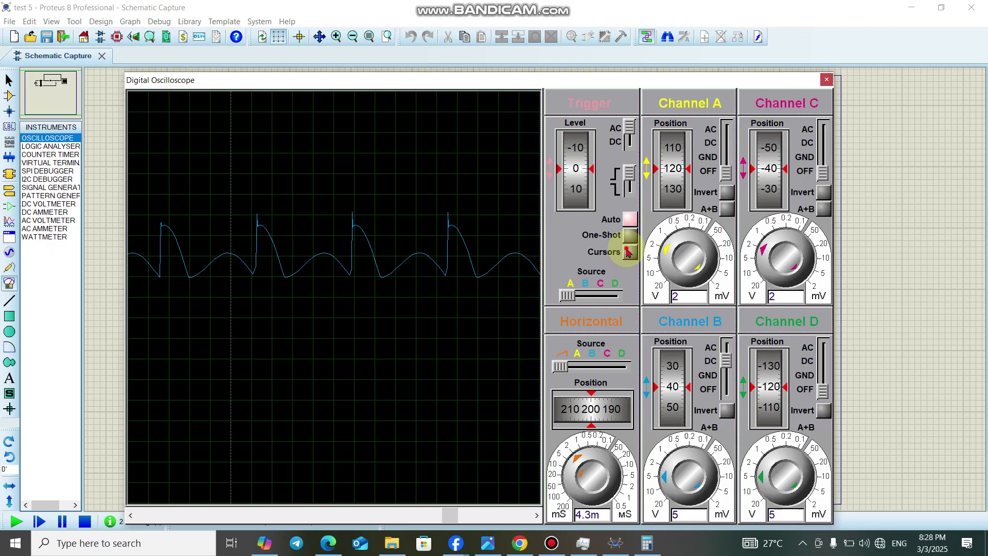
left_click(334, 296)
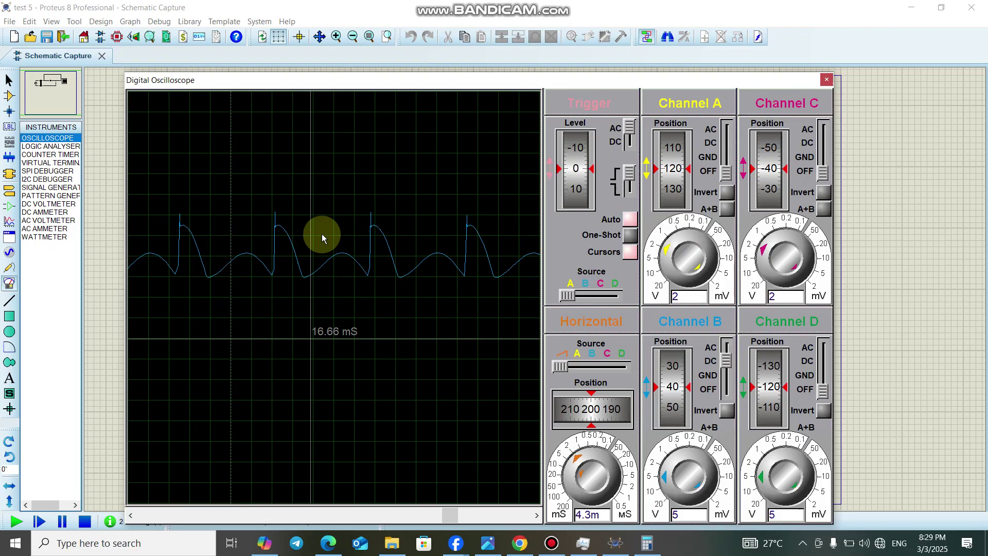
left_click(323, 276)
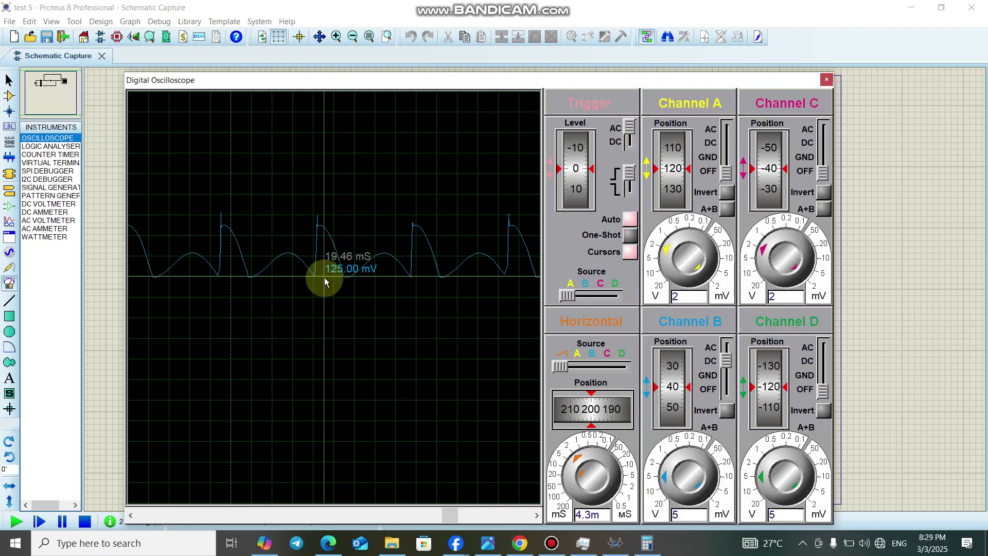